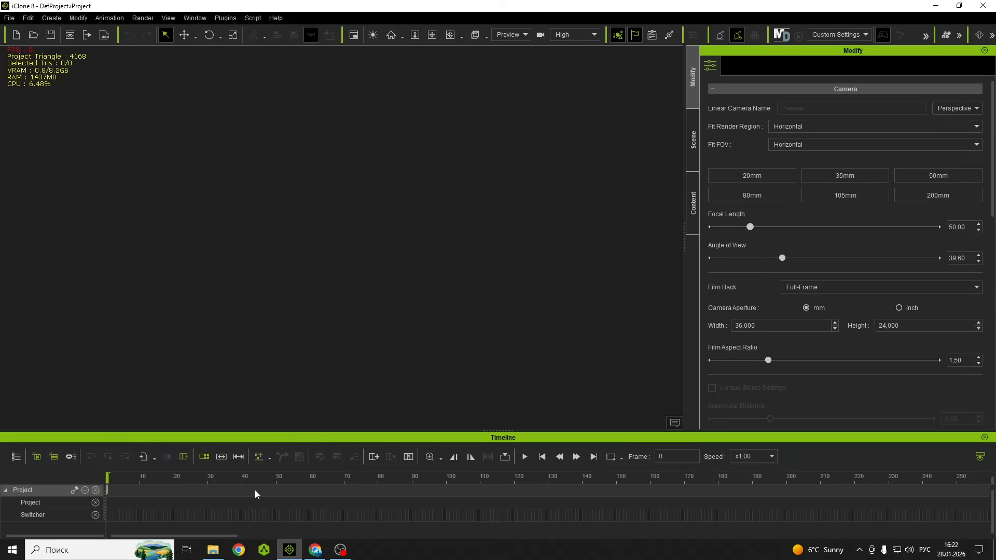
# Step: Switch to File Explorer and open the 3D Blocks folder in D:\проекты для учеников\№13 Бонус пропс\Props
pyautogui.click(212, 550)
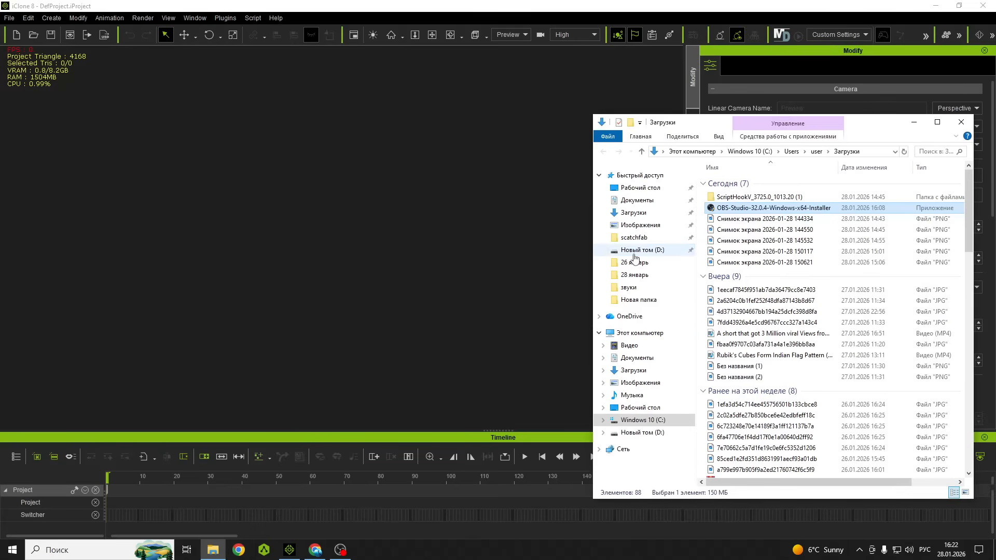
pyautogui.click(630, 250)
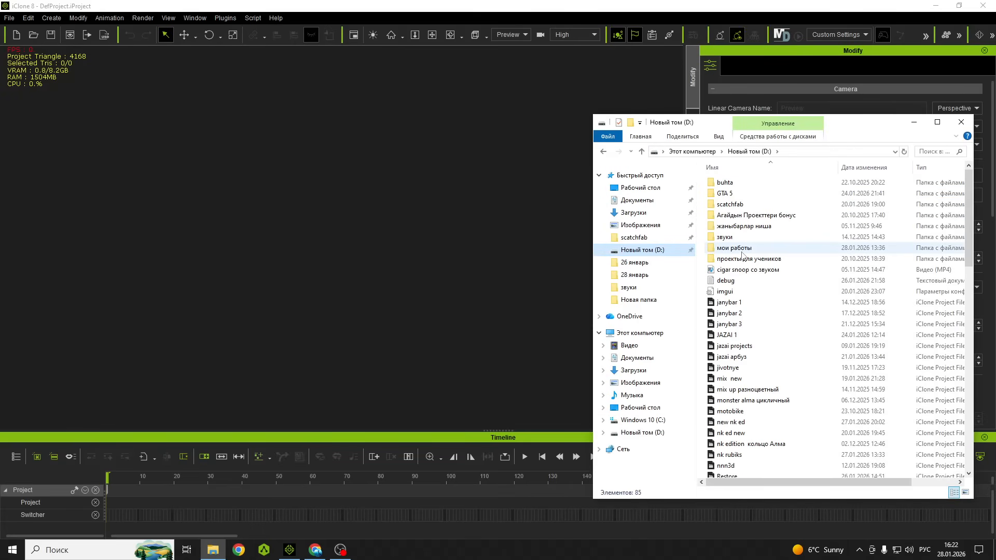
pyautogui.doubleClick(740, 258)
pyautogui.scroll(-3, 733, 290)
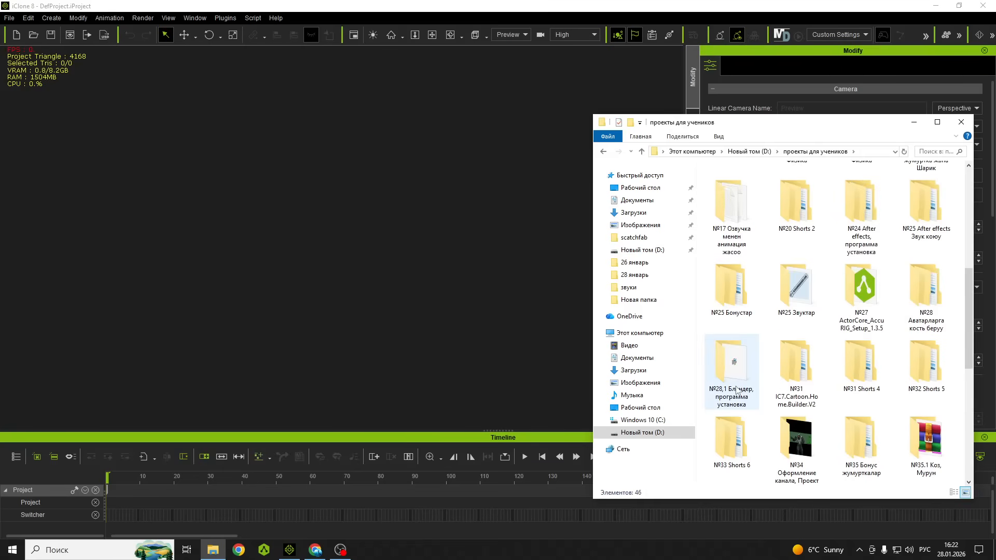
pyautogui.scroll(-4, 732, 387)
pyautogui.scroll(5, 729, 388)
pyautogui.doubleClick(739, 203)
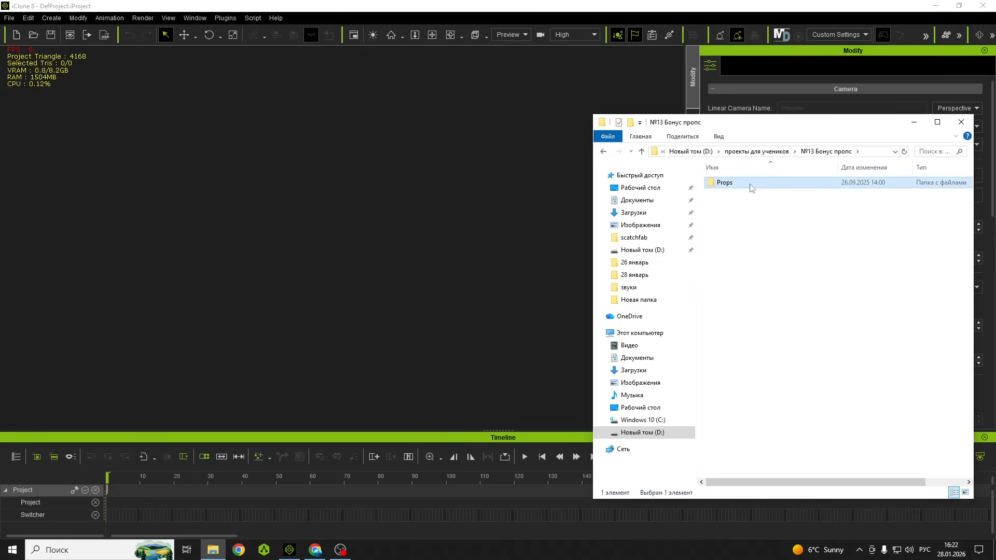
pyautogui.doubleClick(749, 184)
pyautogui.doubleClick(856, 256)
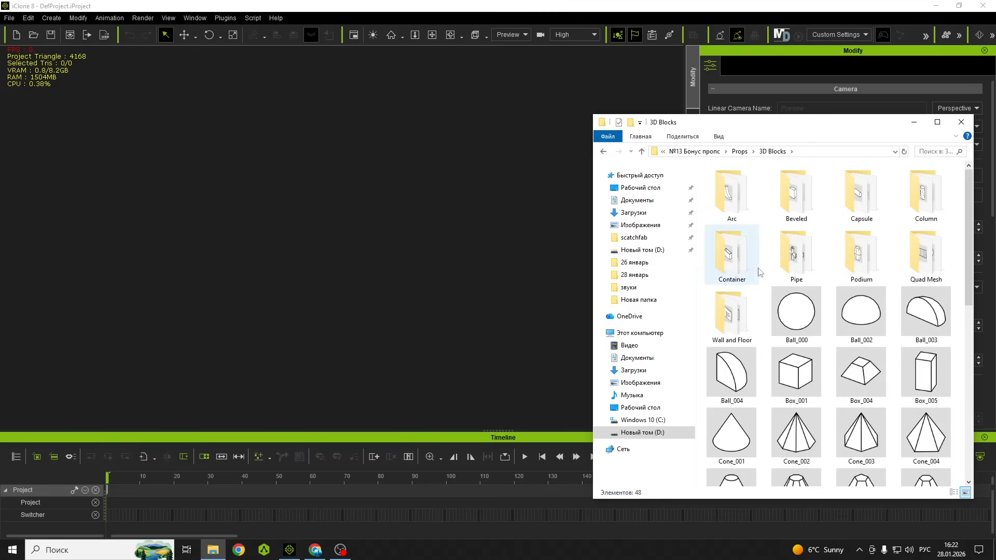
# Step: Add the Box_001 prop from the 3D Blocks folder to the iClone scene and minimise File Explorer
pyautogui.moveTo(804, 374); pyautogui.dragTo(415, 285)
pyautogui.click(914, 123)
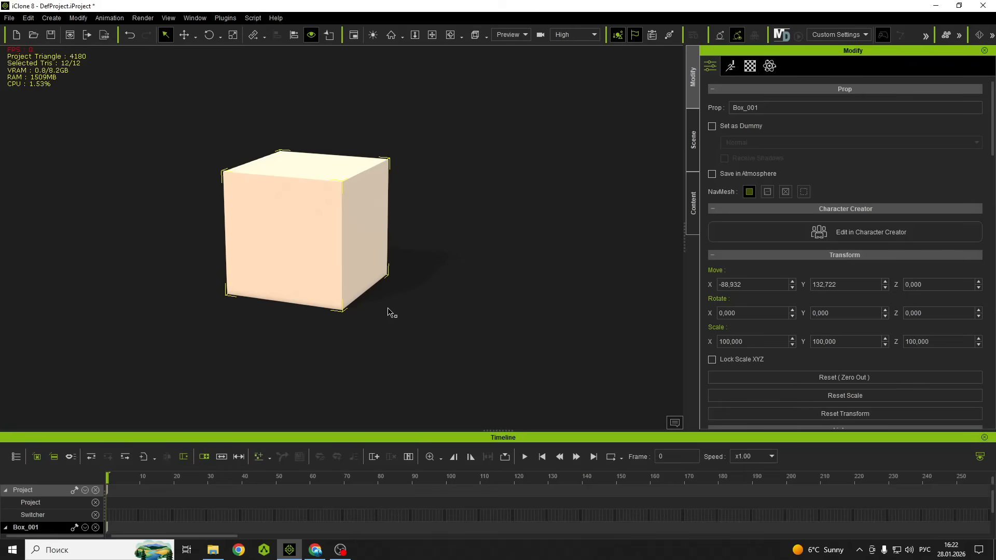
pyautogui.keyDown('alt'); pyautogui.moveTo(316, 280); pyautogui.dragTo(391, 271); pyautogui.keyUp('alt')
pyautogui.keyDown('alt'); pyautogui.moveTo(329, 271); pyautogui.dragTo(325, 297, button='middle'); pyautogui.keyUp('alt')
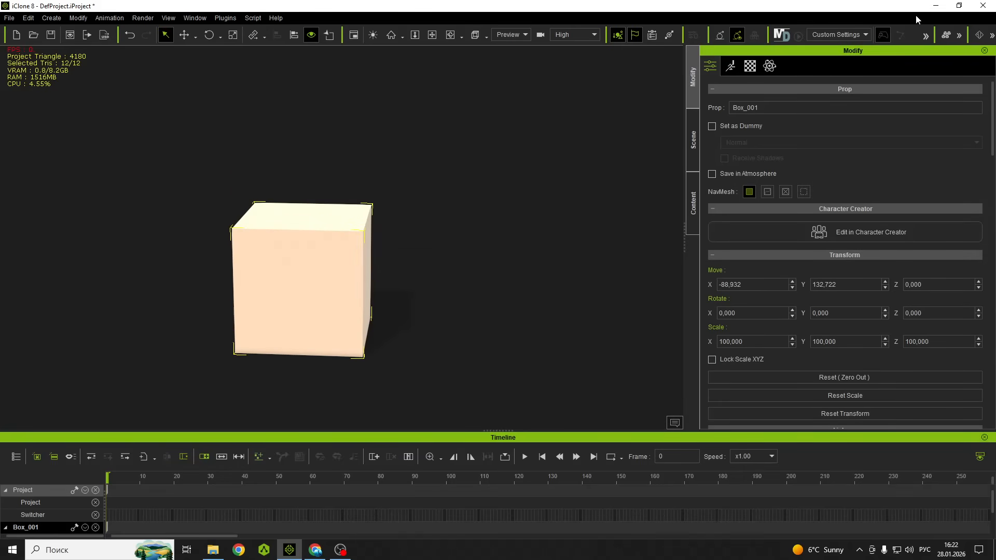
pyautogui.click(936, 6)
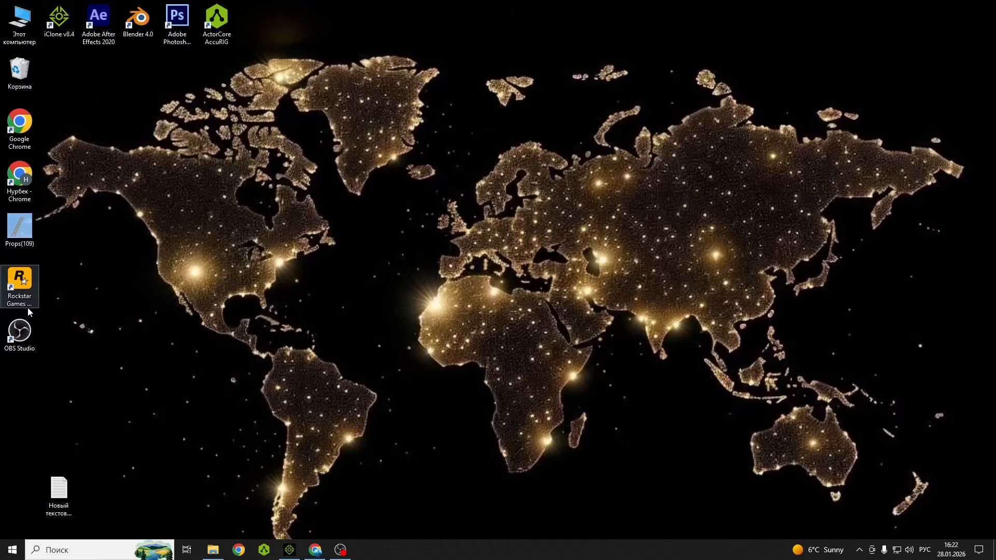
pyautogui.moveTo(291, 554)
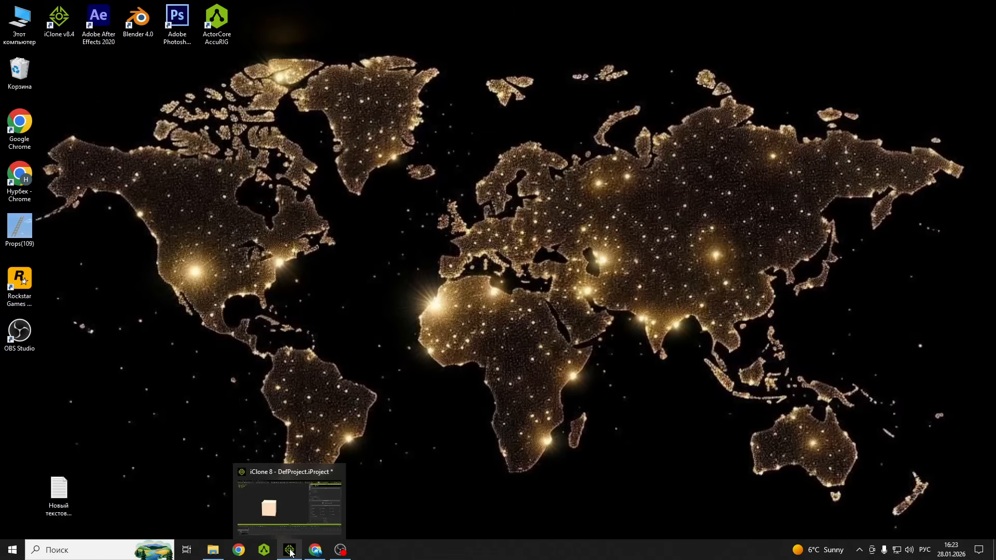
pyautogui.click(291, 487)
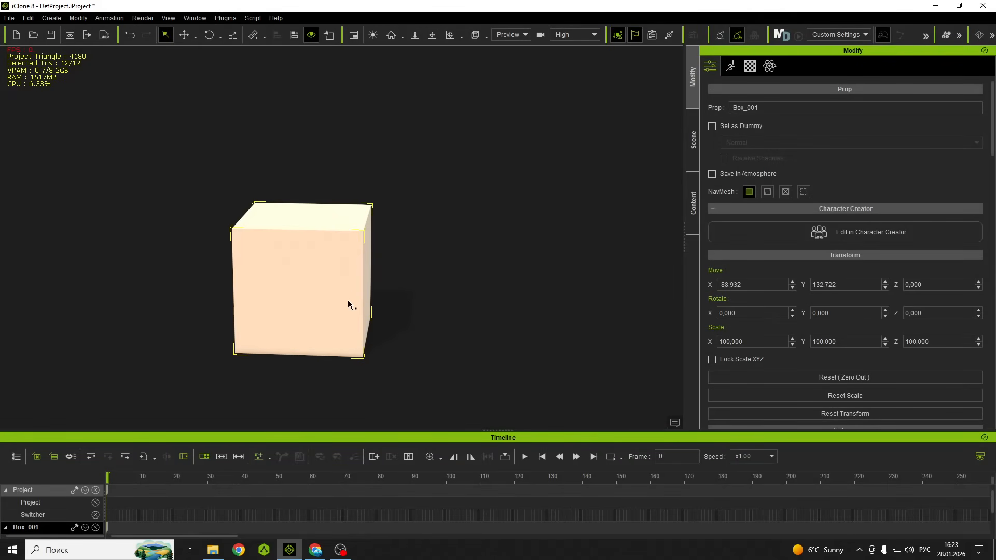
# Step: Scale the box into a long beam, about 5124.5 along Y and about 17.9 along X
pyautogui.moveTo(347, 301); pyautogui.dragTo(202, 200, button='right')
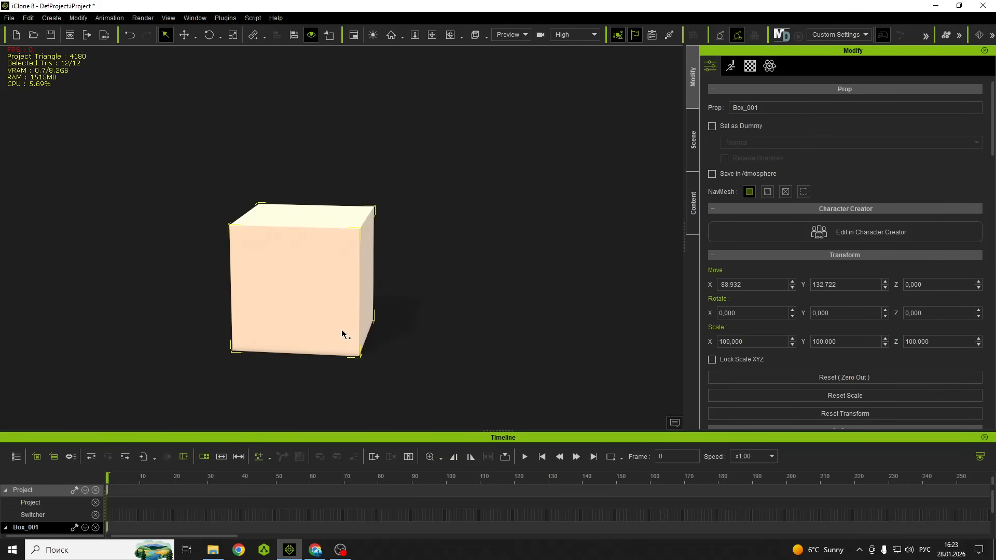
pyautogui.press('w')
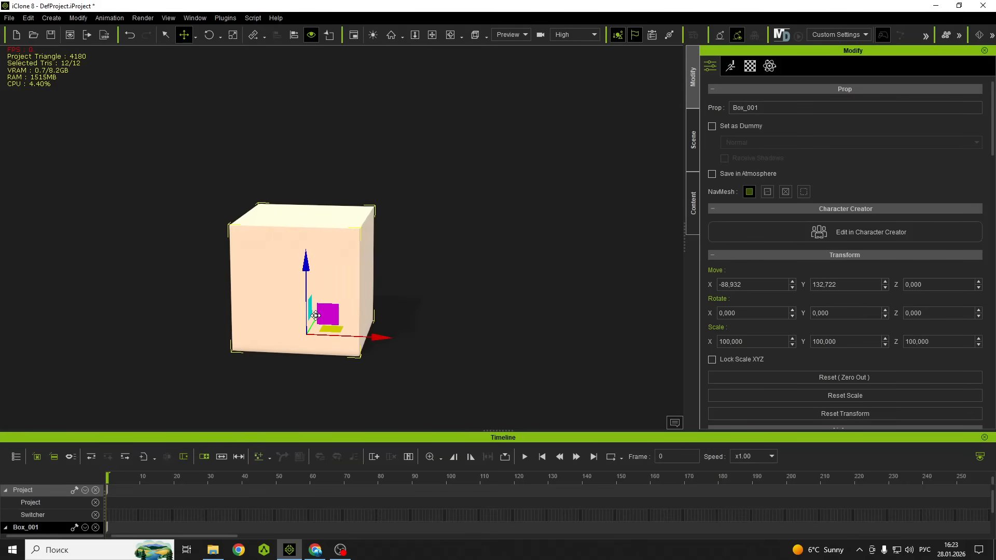
pyautogui.press('r')
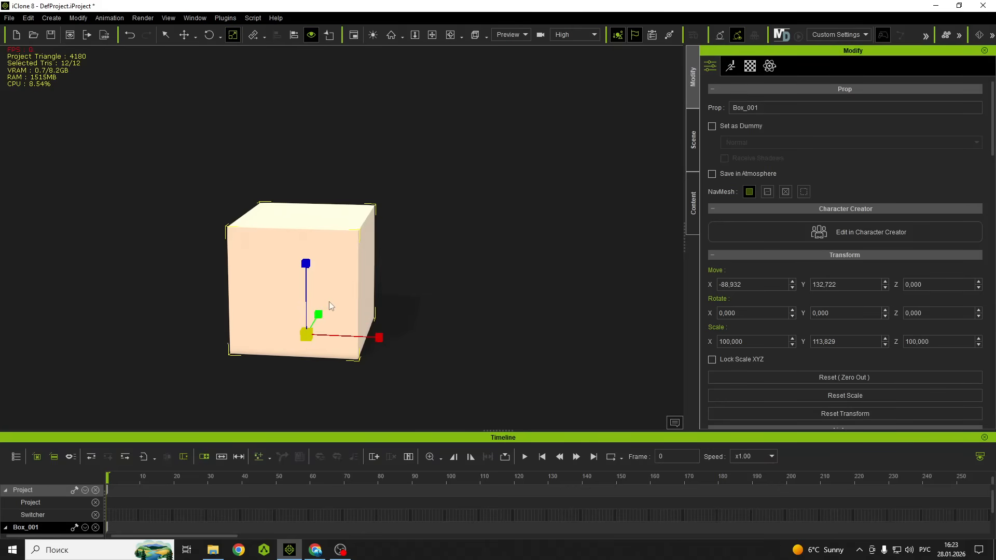
pyautogui.moveTo(328, 309); pyautogui.dragTo(499, 114)
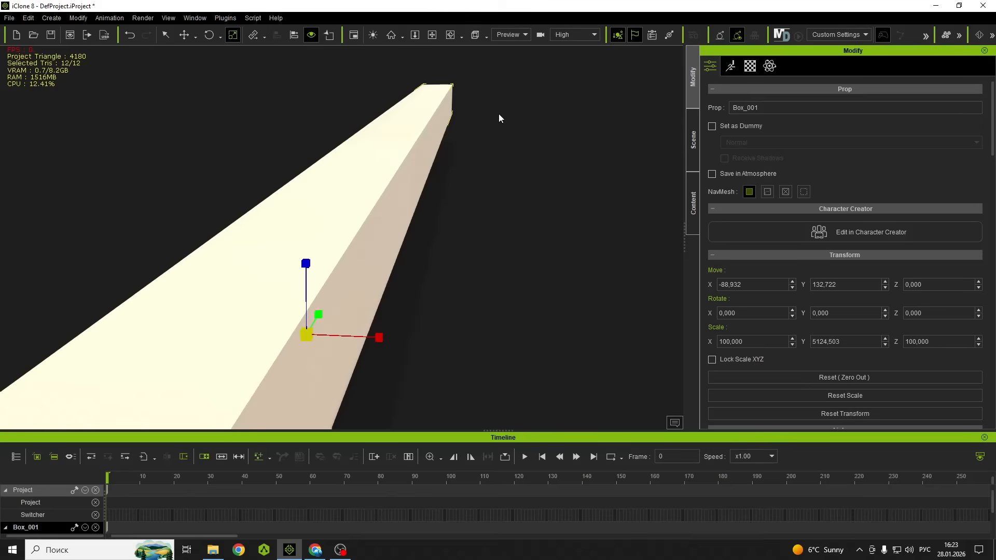
pyautogui.moveTo(363, 351); pyautogui.dragTo(204, 344)
pyautogui.moveTo(204, 344); pyautogui.dragTo(375, 270, button='right')
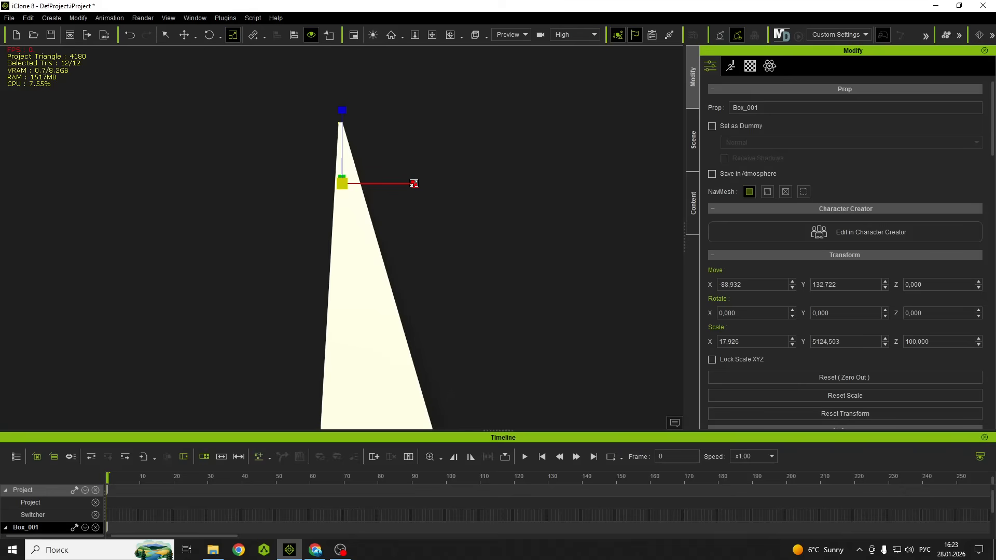
# Step: Thin the beam to a scale of about 7.15 along X and lengthen it to about 7117 along Y
pyautogui.moveTo(414, 183); pyautogui.dragTo(325, 198)
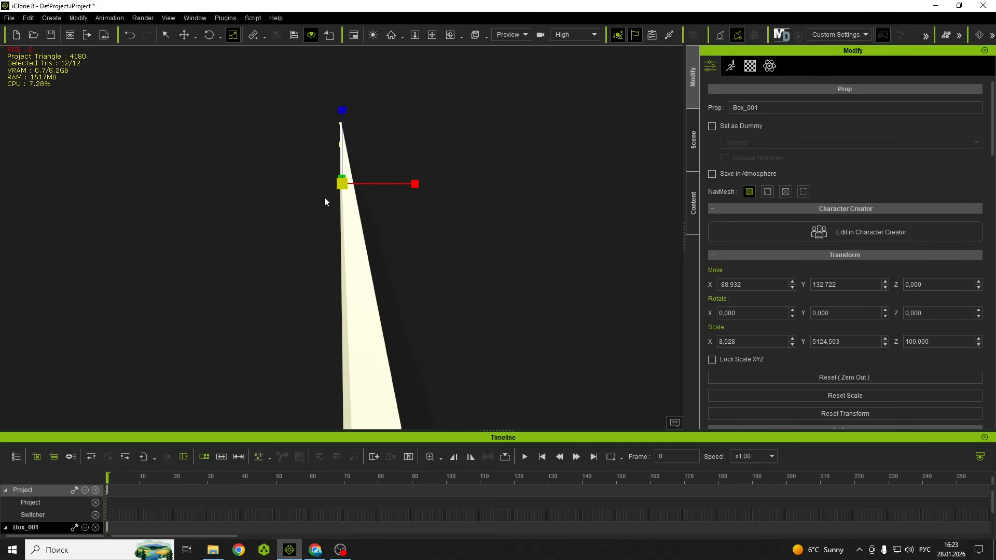
pyautogui.moveTo(324, 198); pyautogui.dragTo(255, 259, button='right')
pyautogui.moveTo(382, 181); pyautogui.dragTo(436, 180)
pyautogui.moveTo(390, 245); pyautogui.dragTo(444, 245, button='right')
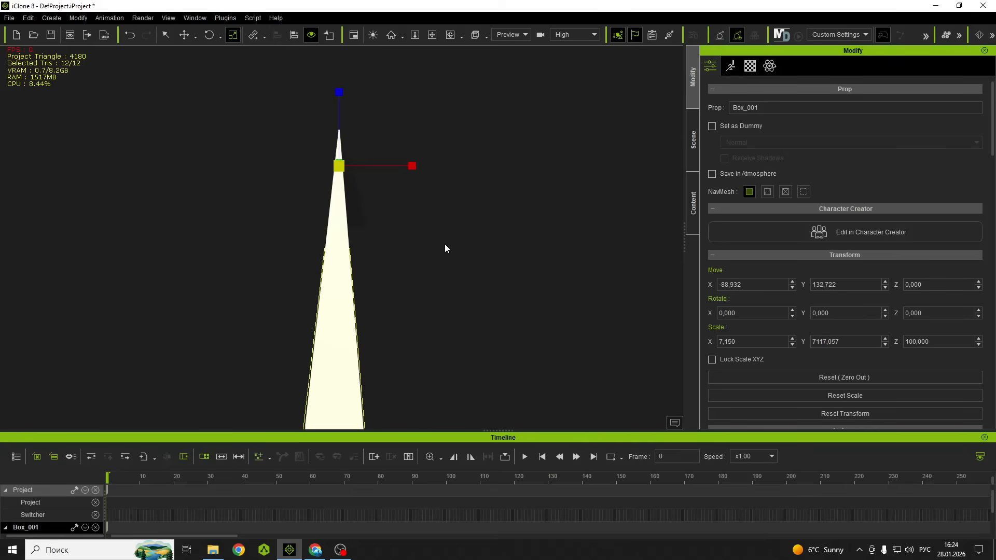
# Step: Duplicate the thin plank beside the original, placing the copy at X -50, Y 150
pyautogui.press('w')
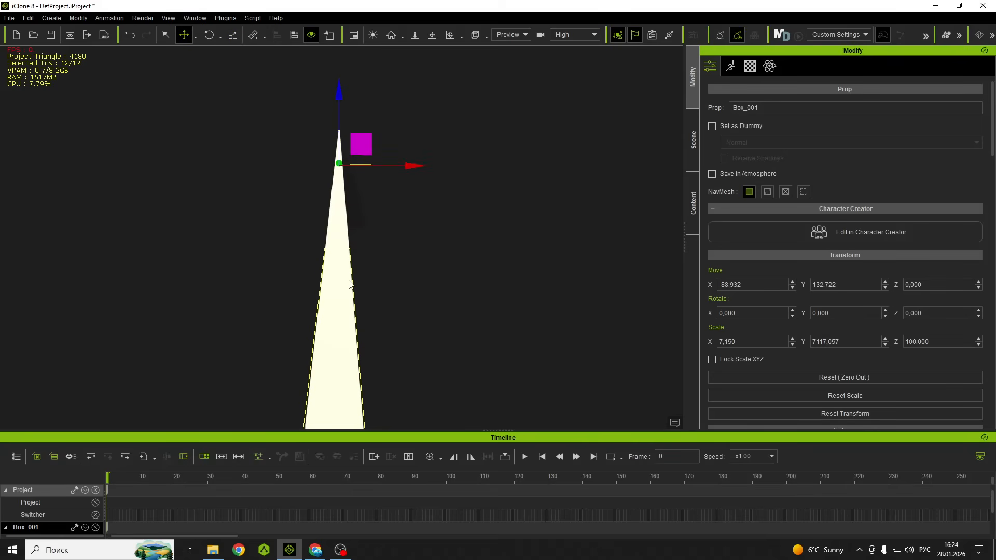
pyautogui.moveTo(349, 284); pyautogui.dragTo(403, 269, button='right')
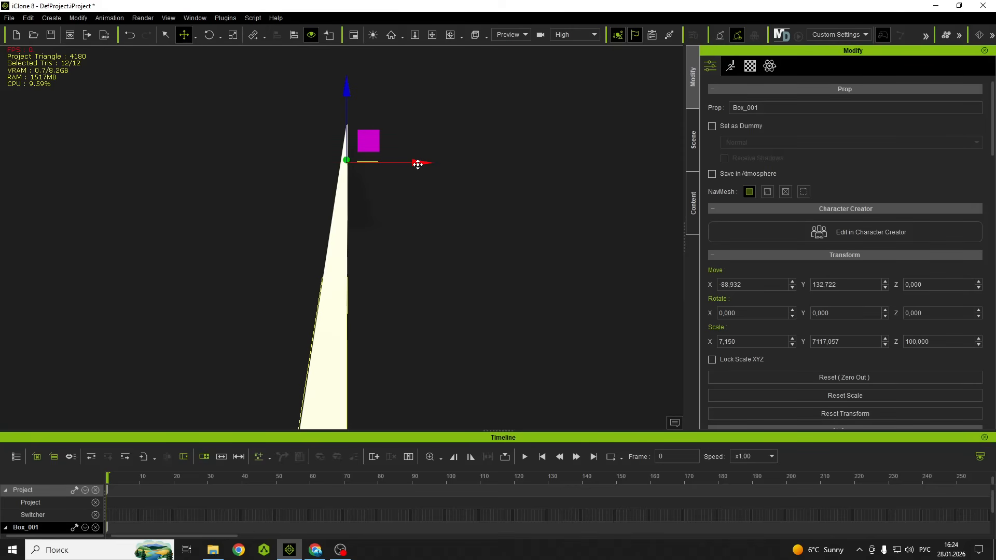
pyautogui.keyDown('ctrl'); pyautogui.moveTo(417, 164); pyautogui.dragTo(428, 166); pyautogui.keyUp('ctrl')
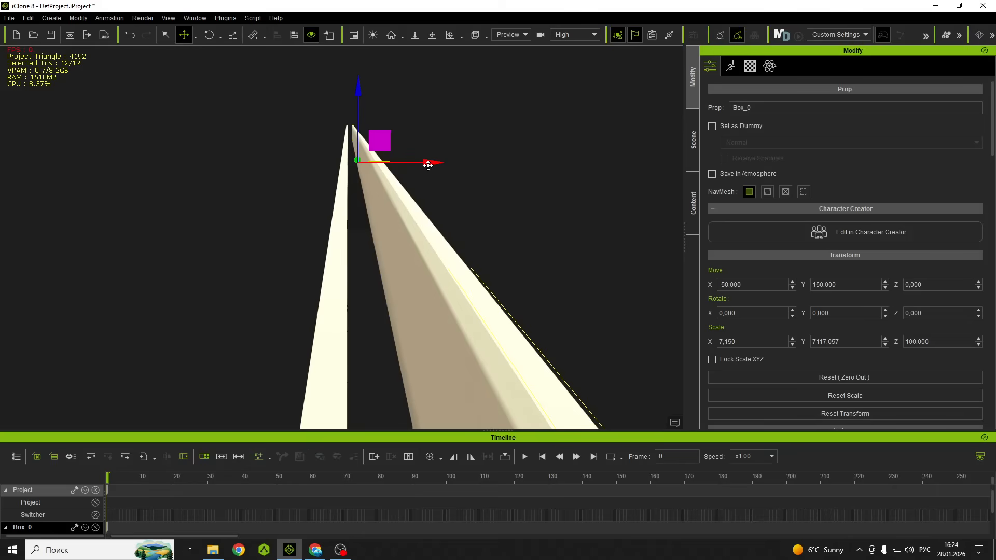
pyautogui.moveTo(427, 165); pyautogui.dragTo(439, 285, button='right')
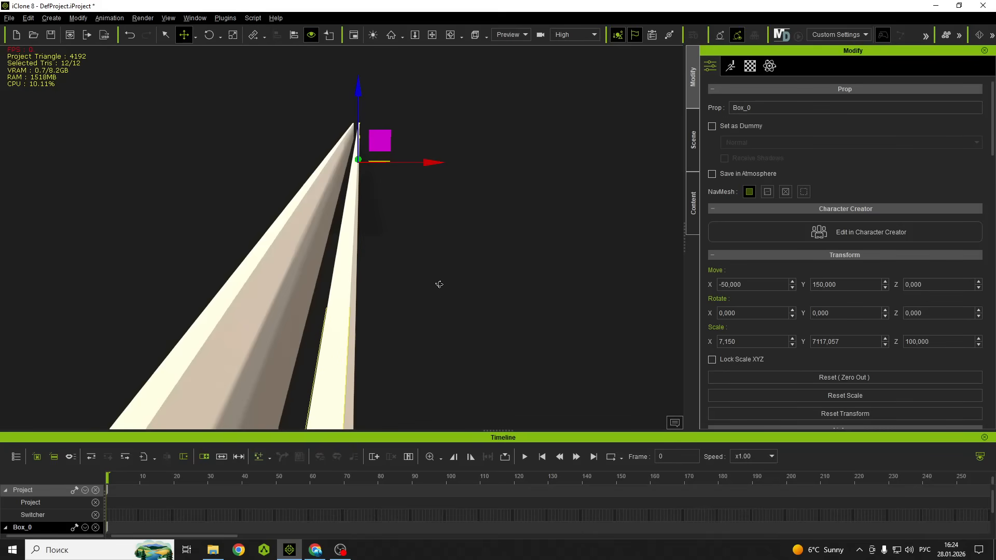
pyautogui.moveTo(431, 160); pyautogui.dragTo(442, 162)
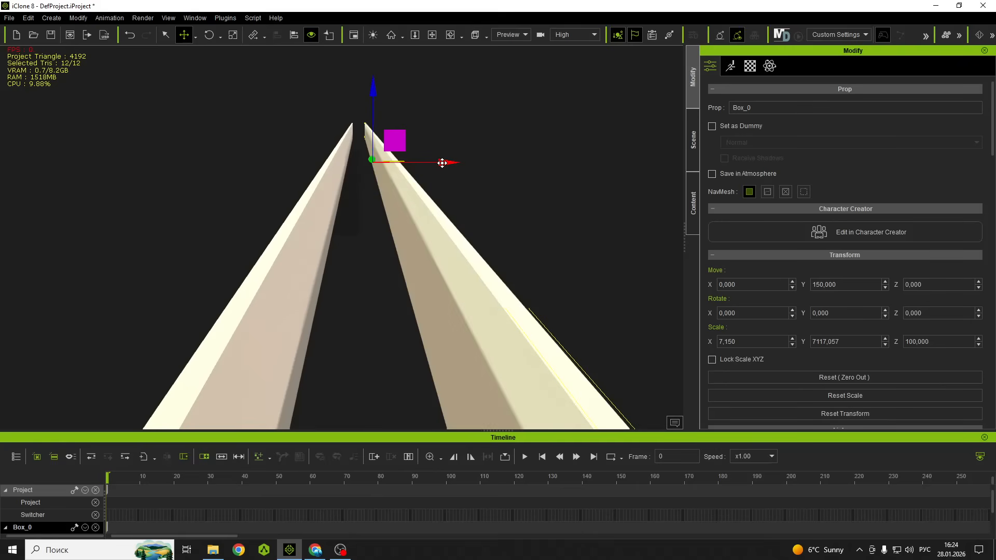
pyautogui.hotkey('ctrl', 'z')
# Step: Duplicate the plank repeatedly along X, mostly at 50-unit spacing, extending the row to X 950
pyautogui.keyDown('ctrl'); pyautogui.moveTo(431, 162); pyautogui.dragTo(444, 166); pyautogui.keyUp('ctrl')
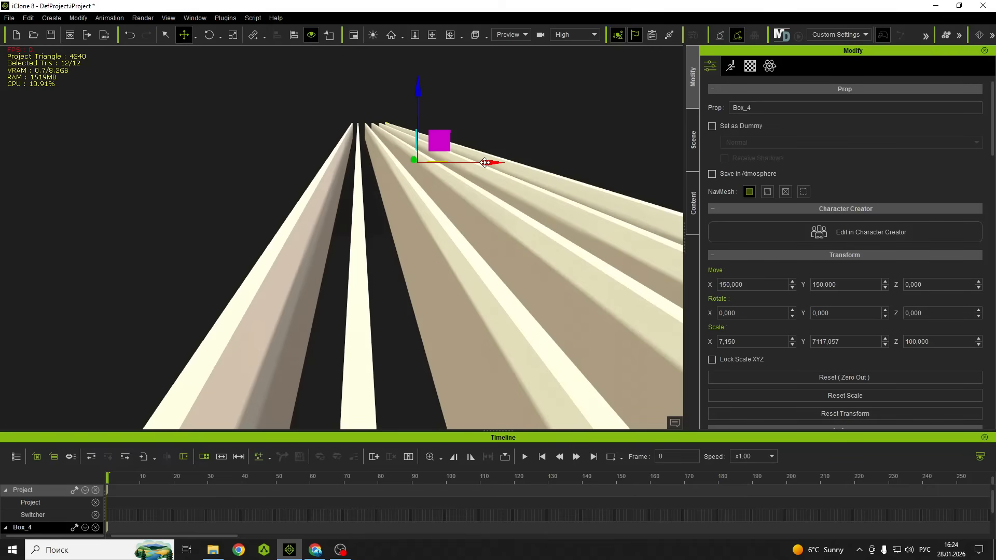
pyautogui.keyDown('alt'); pyautogui.moveTo(511, 283); pyautogui.dragTo(442, 280, button='middle'); pyautogui.keyUp('alt')
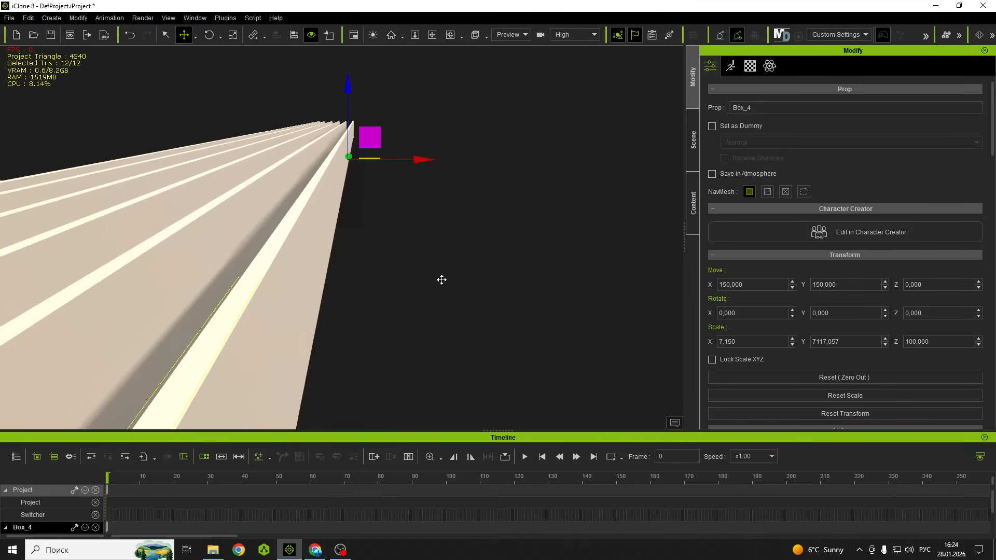
pyautogui.keyDown('ctrl'); pyautogui.moveTo(425, 159); pyautogui.dragTo(491, 161); pyautogui.keyUp('ctrl')
pyautogui.keyDown('alt'); pyautogui.moveTo(505, 266); pyautogui.dragTo(431, 166, button='middle'); pyautogui.keyUp('alt')
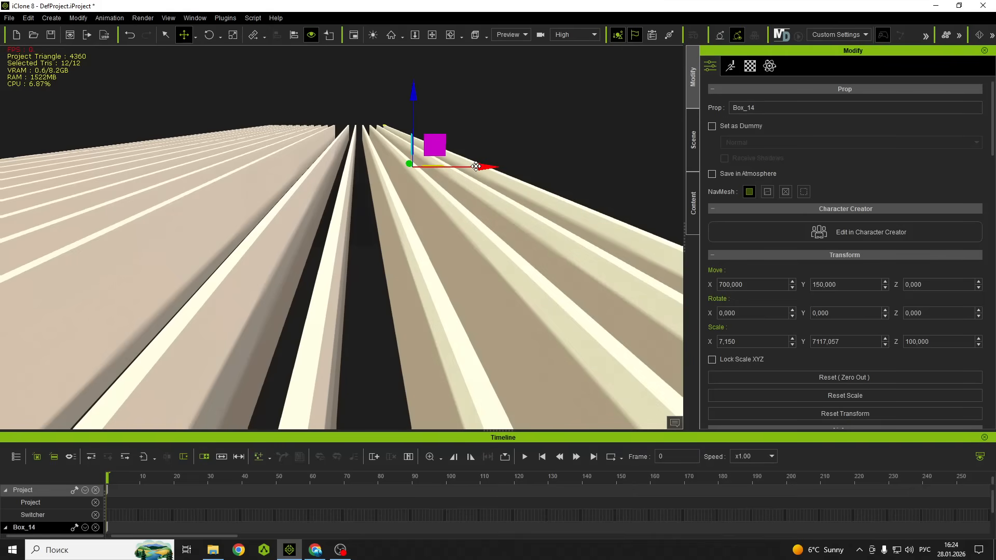
pyautogui.keyDown('ctrl'); pyautogui.moveTo(476, 166); pyautogui.dragTo(525, 168); pyautogui.keyUp('ctrl')
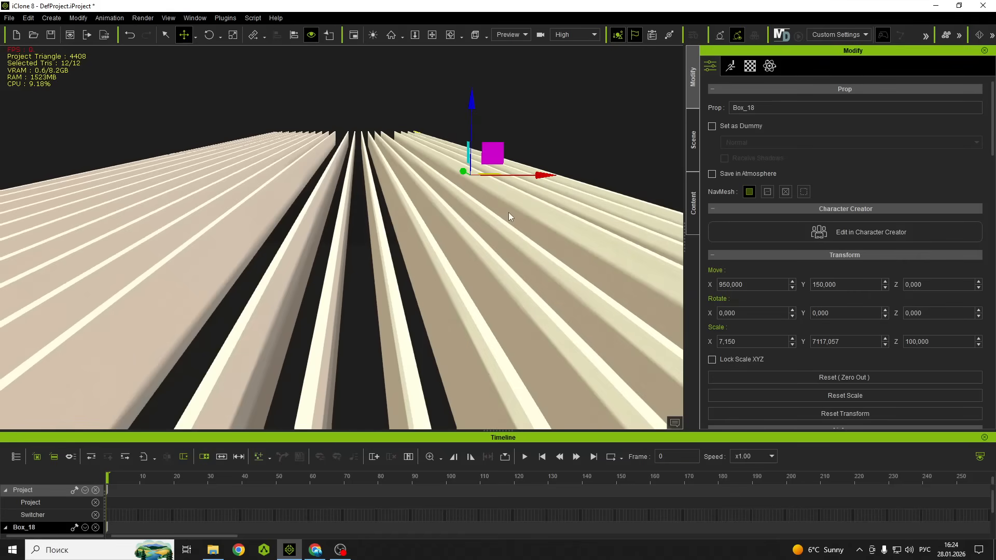
# Step: Fill the two gaps in the row with plank copies at X 400 and X 750
pyautogui.moveTo(509, 213); pyautogui.dragTo(356, 282, button='right')
pyautogui.click(337, 283)
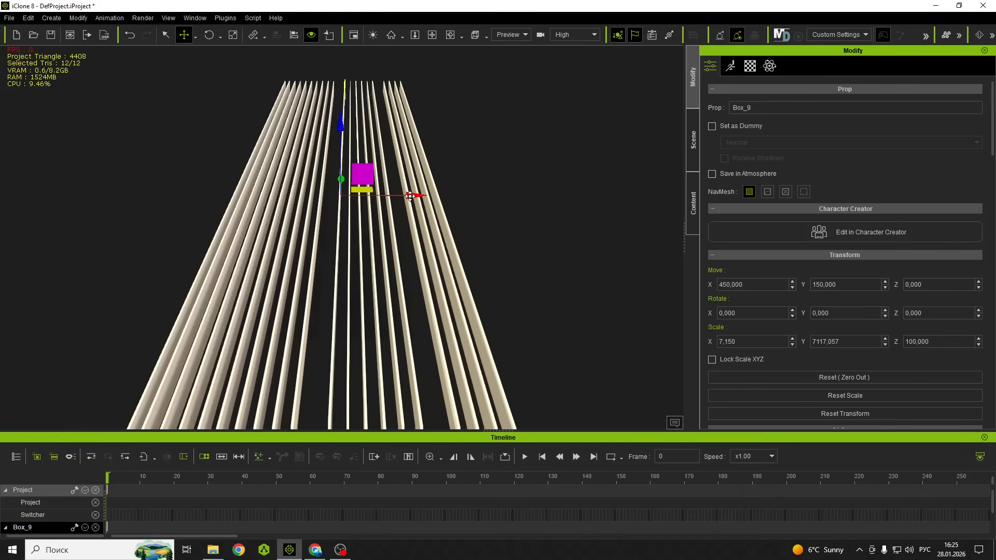
pyautogui.keyDown('ctrl'); pyautogui.moveTo(410, 196); pyautogui.dragTo(406, 196); pyautogui.keyUp('ctrl')
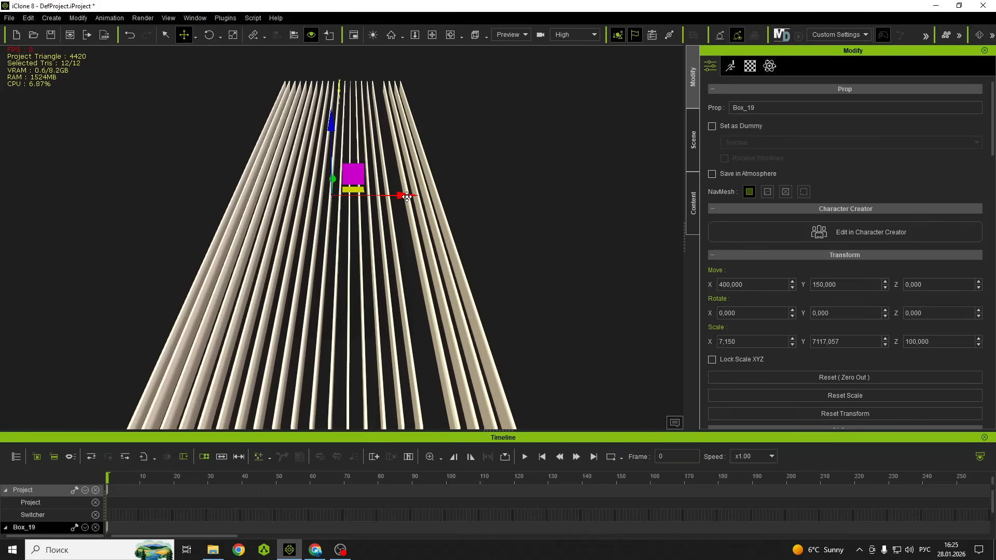
pyautogui.keyDown('ctrl'); pyautogui.moveTo(407, 196); pyautogui.dragTo(443, 212); pyautogui.keyUp('ctrl')
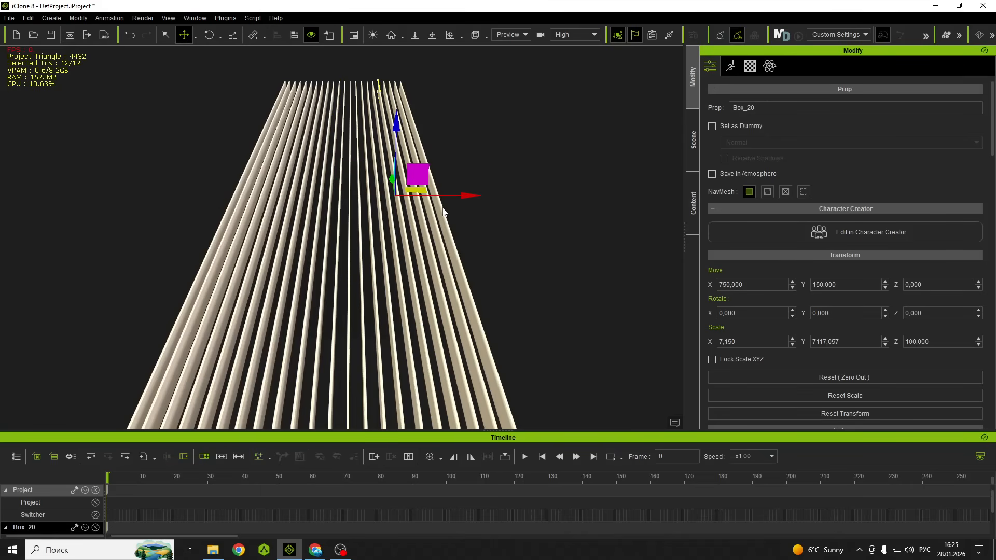
# Step: Duplicate the end plank repeatedly along X at 50-unit spacing, extending the row to X 1300
pyautogui.moveTo(443, 211); pyautogui.dragTo(390, 259, button='right')
pyautogui.click(390, 260)
pyautogui.keyDown('ctrl'); pyautogui.moveTo(440, 203); pyautogui.dragTo(481, 206); pyautogui.keyUp('ctrl')
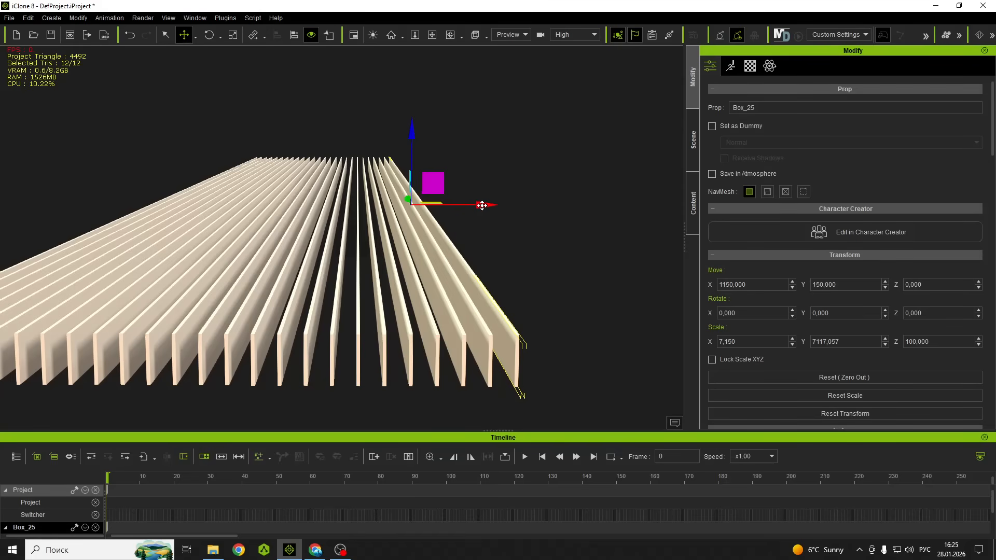
pyautogui.keyDown('ctrl'); pyautogui.moveTo(482, 206); pyautogui.dragTo(509, 205); pyautogui.keyUp('ctrl')
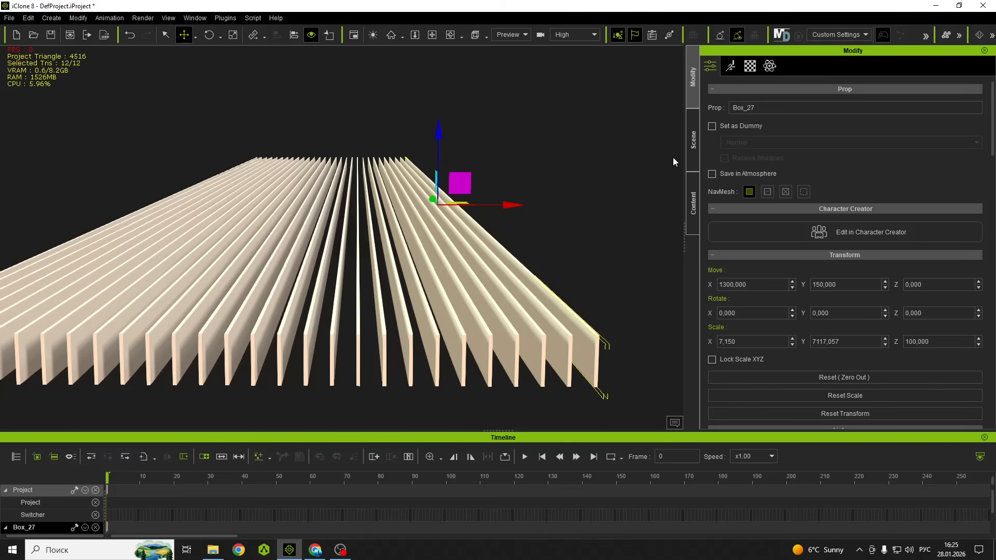
# Step: Select all planks from Box_001 to Box_27 and duplicate them with a quarter-turn rotation so the copies cross the originals as a grid
pyautogui.click(693, 150)
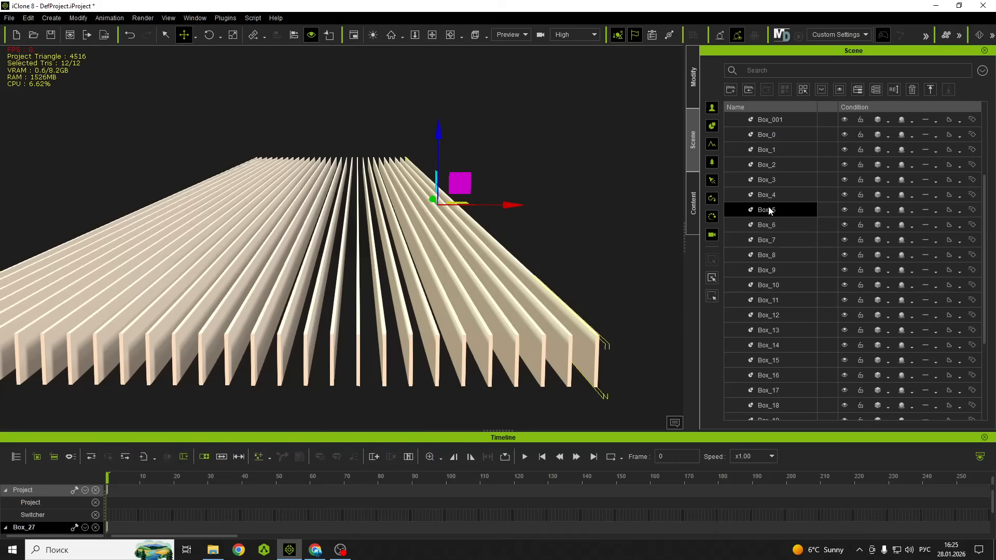
pyautogui.click(770, 119)
pyautogui.scroll(-3, 778, 259)
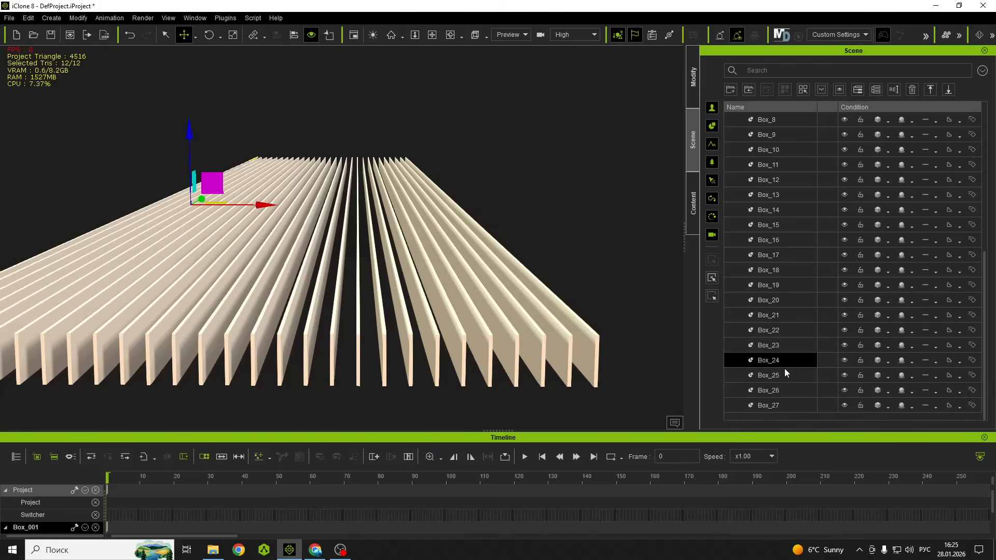
pyautogui.keyDown('shift'); pyautogui.click(776, 406); pyautogui.keyUp('shift')
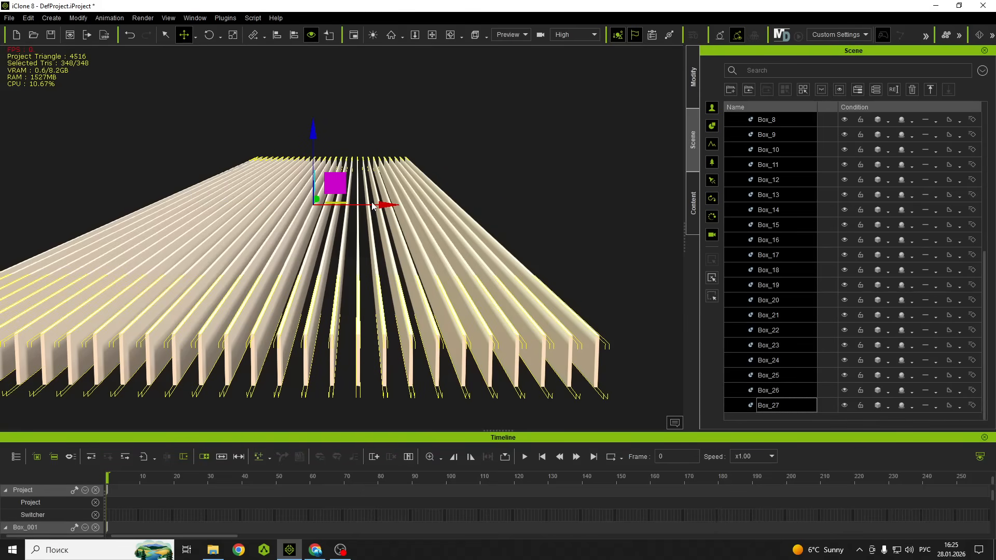
pyautogui.press('e')
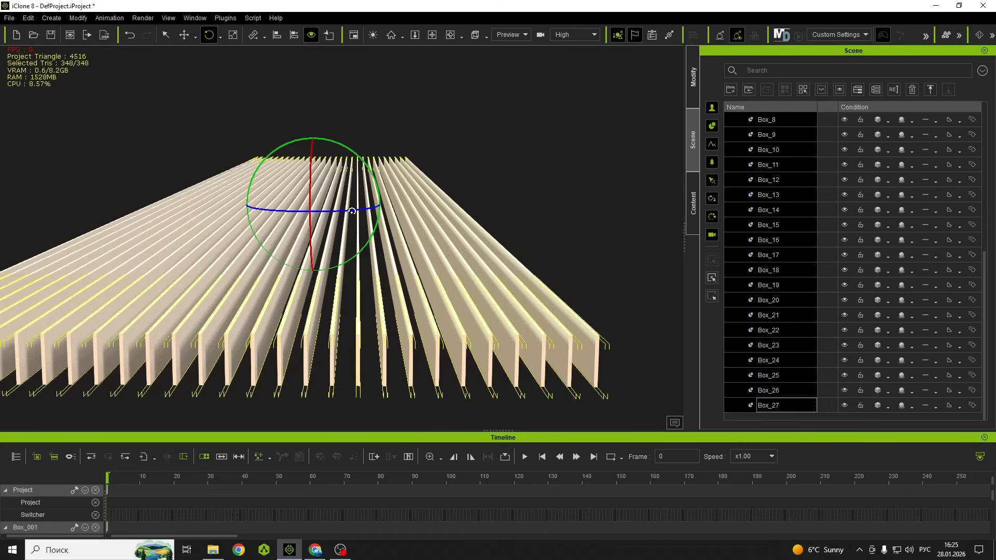
pyautogui.keyDown('shift'); pyautogui.moveTo(352, 211); pyautogui.dragTo(312, 220); pyautogui.keyUp('shift')
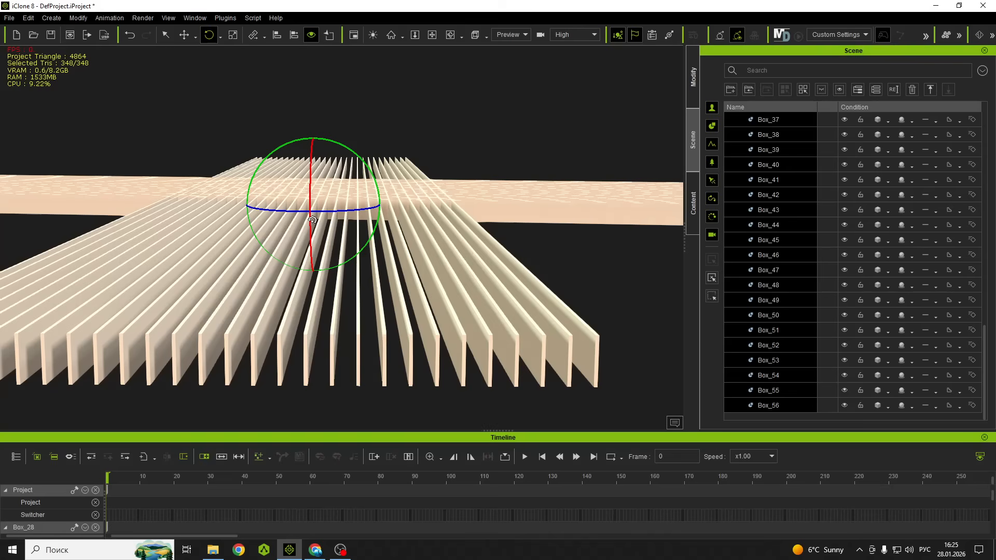
# Step: Examine the crossing planks and the grid openings up close and from several angles
pyautogui.moveTo(312, 220); pyautogui.dragTo(347, 288, button='right')
pyautogui.press('w')
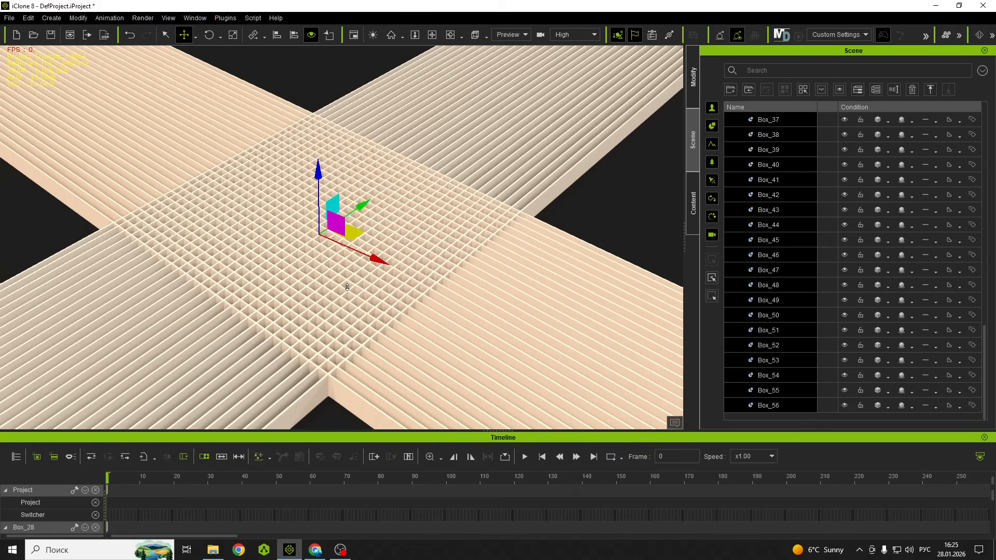
pyautogui.scroll(3, 347, 287)
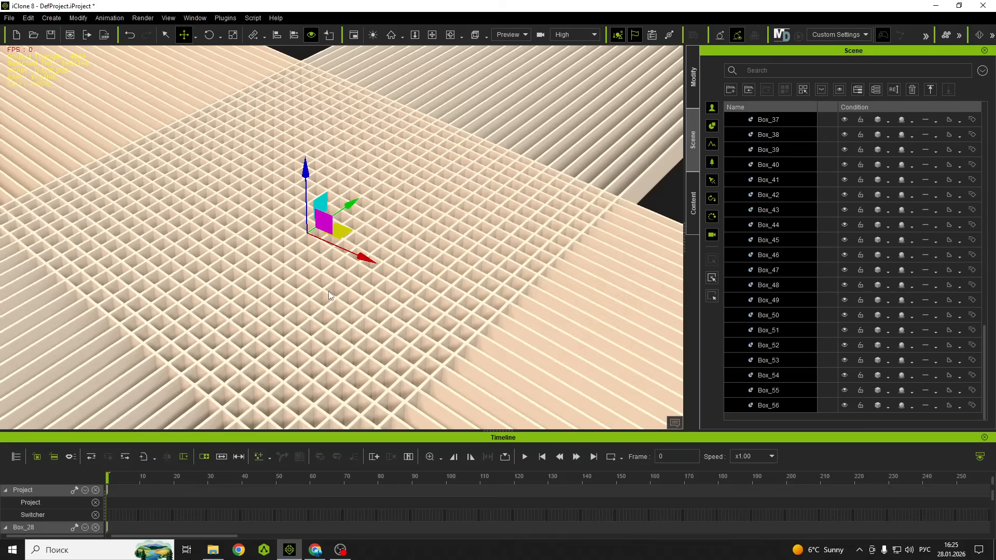
pyautogui.scroll(-3, 338, 302)
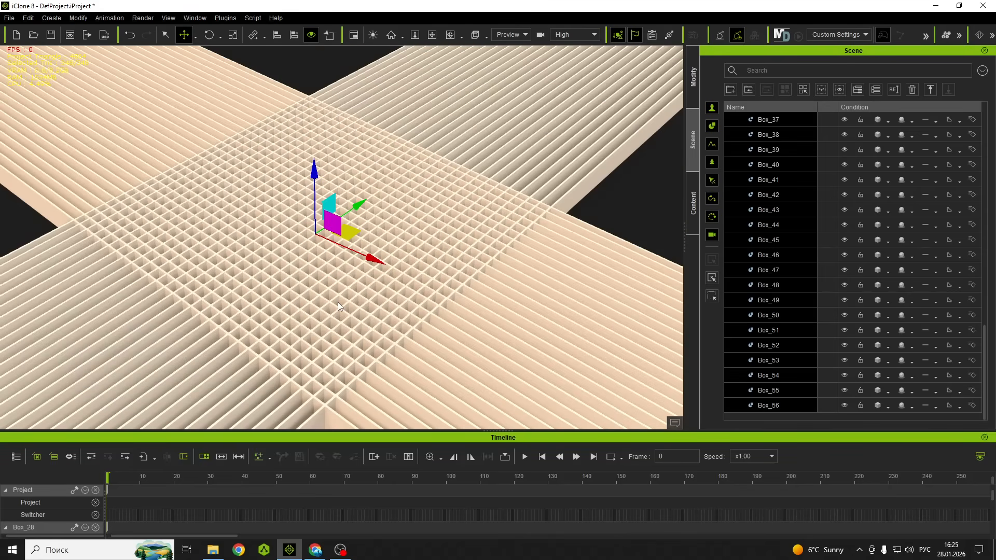
pyautogui.moveTo(337, 302); pyautogui.dragTo(319, 282, button='right')
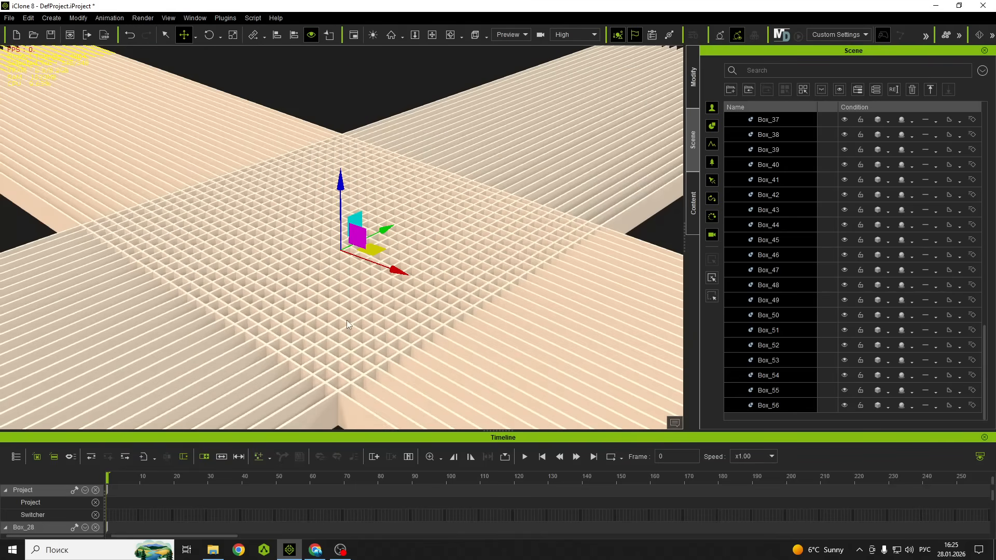
pyautogui.scroll(2, 346, 320)
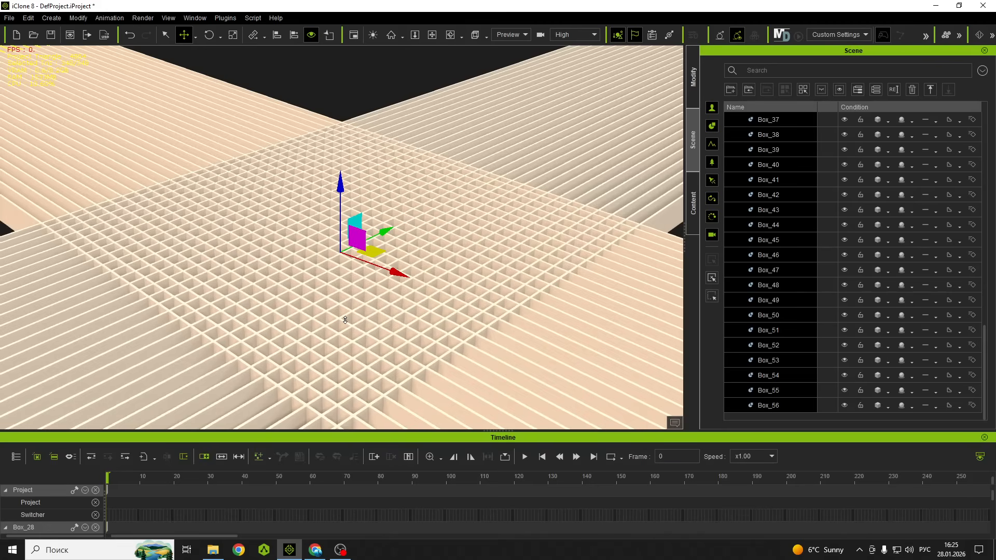
pyautogui.scroll(2, 346, 320)
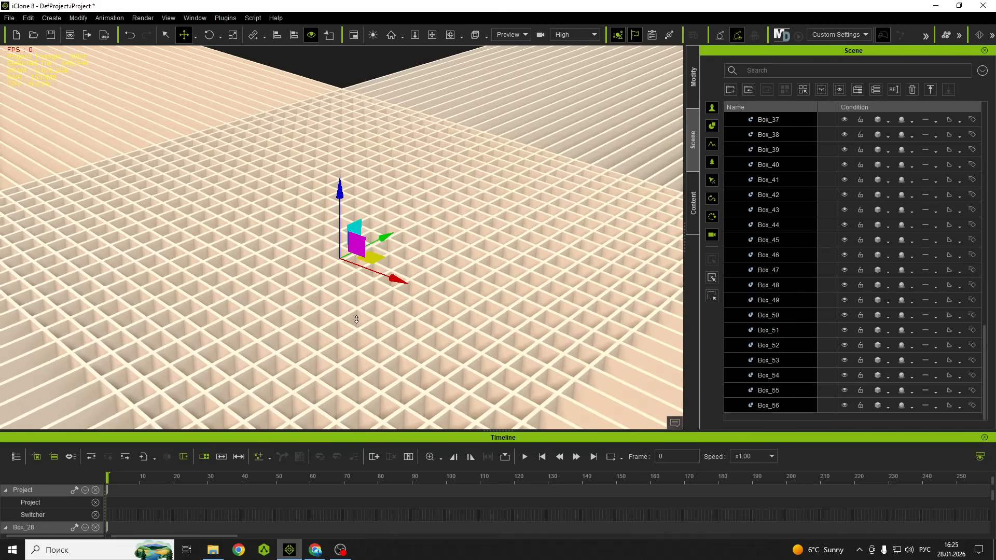
pyautogui.moveTo(356, 319); pyautogui.dragTo(439, 352, button='right')
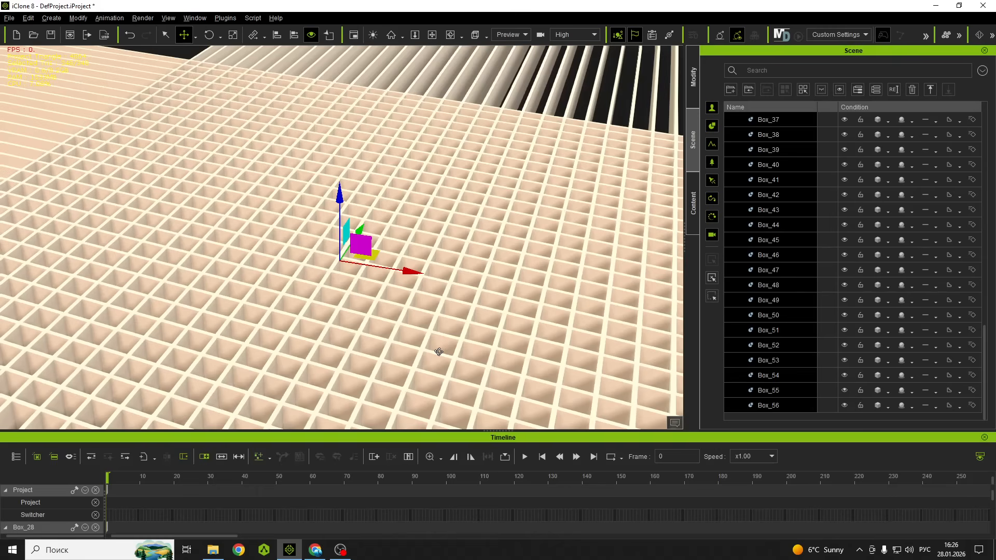
pyautogui.scroll(2, 439, 352)
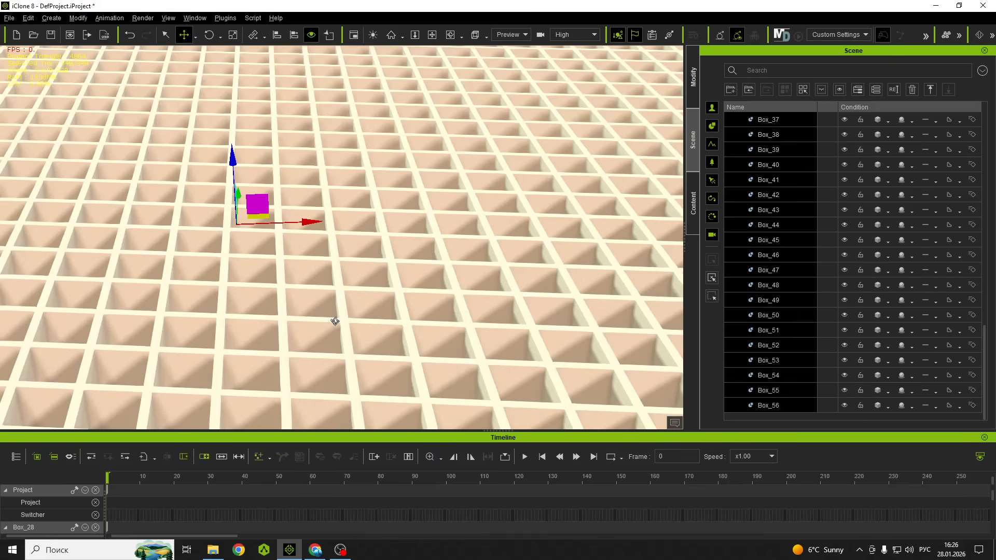
pyautogui.moveTo(335, 321); pyautogui.dragTo(354, 309, button='right')
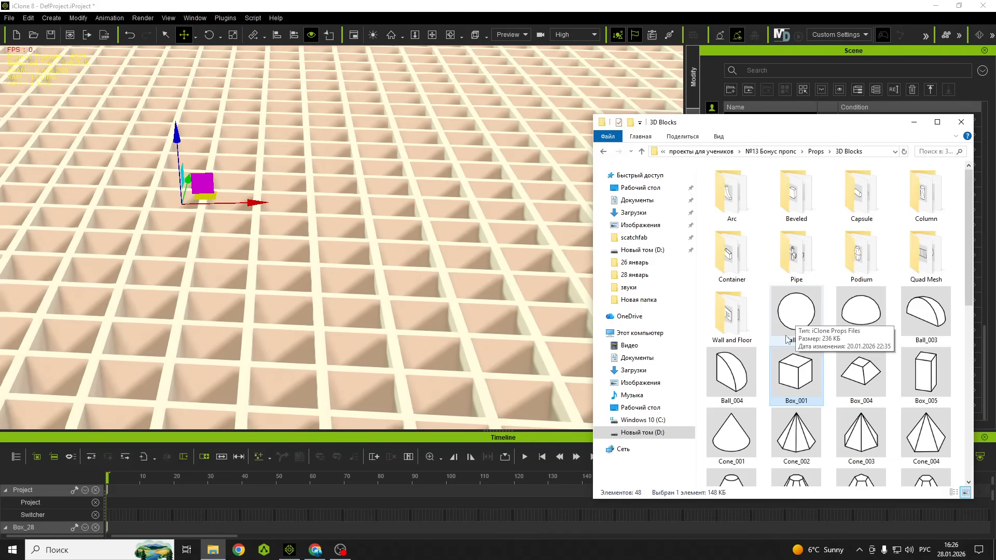
# Step: Add the Ball_000 prop from the 3D Blocks folder onto the grid and scale it uniformly down to about half size
pyautogui.doubleClick(787, 339)
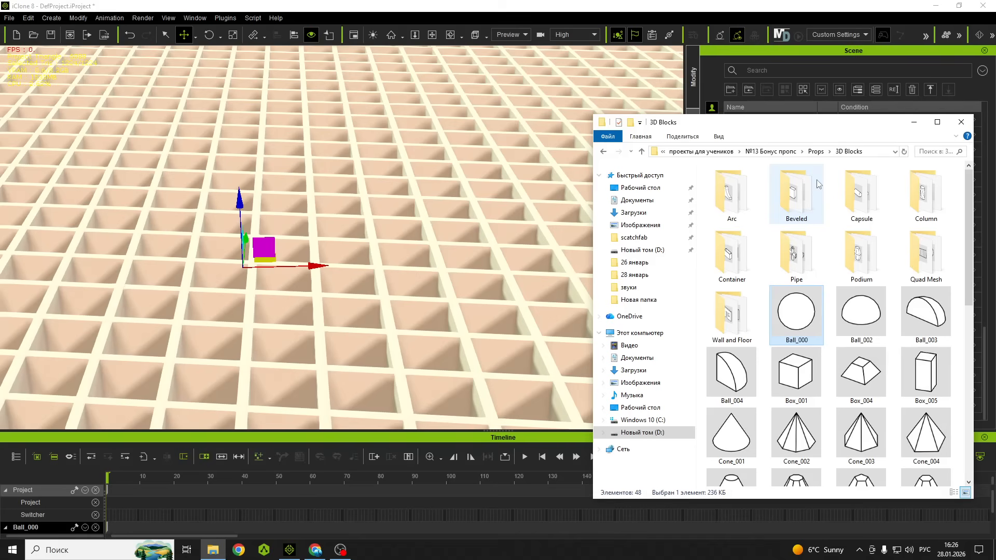
pyautogui.click(233, 212)
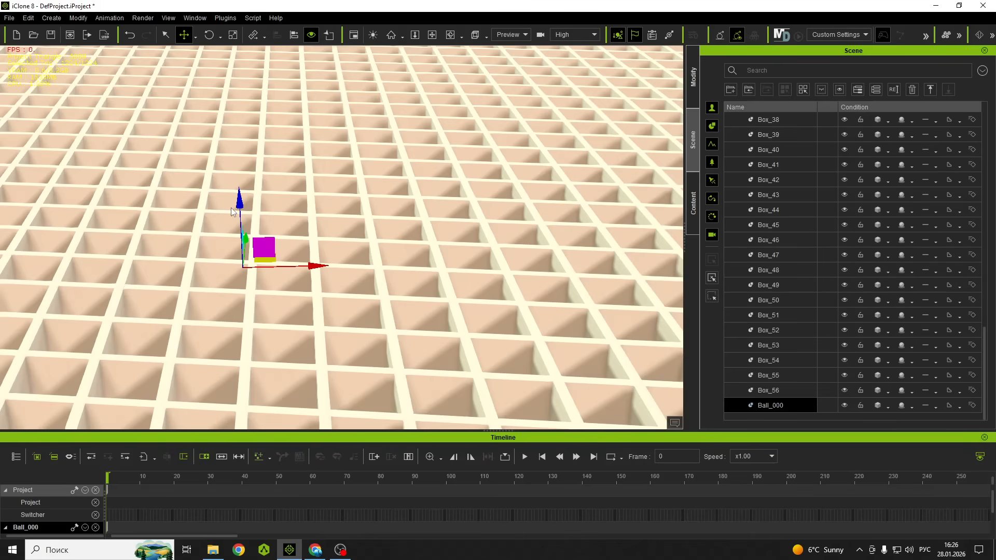
pyautogui.press('r')
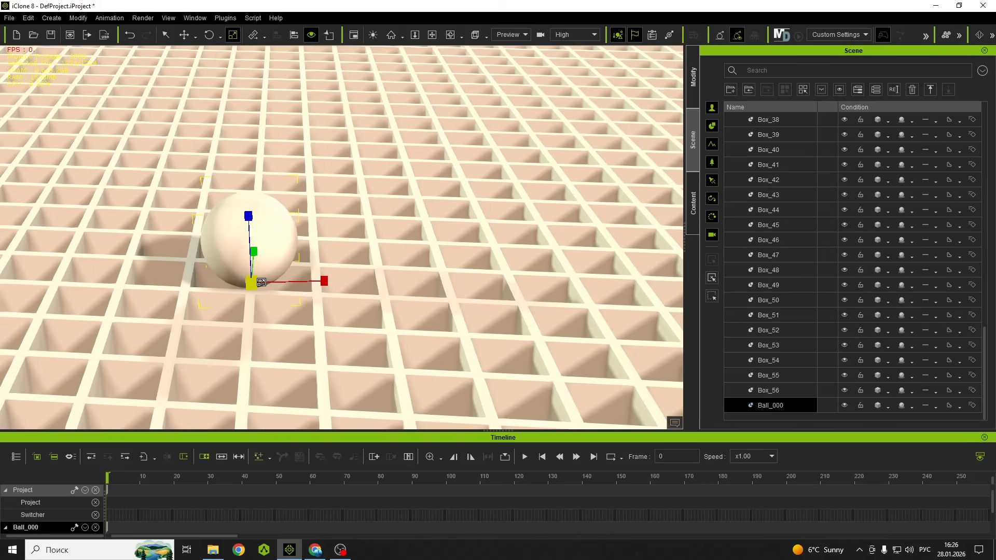
pyautogui.moveTo(260, 281); pyautogui.dragTo(276, 313)
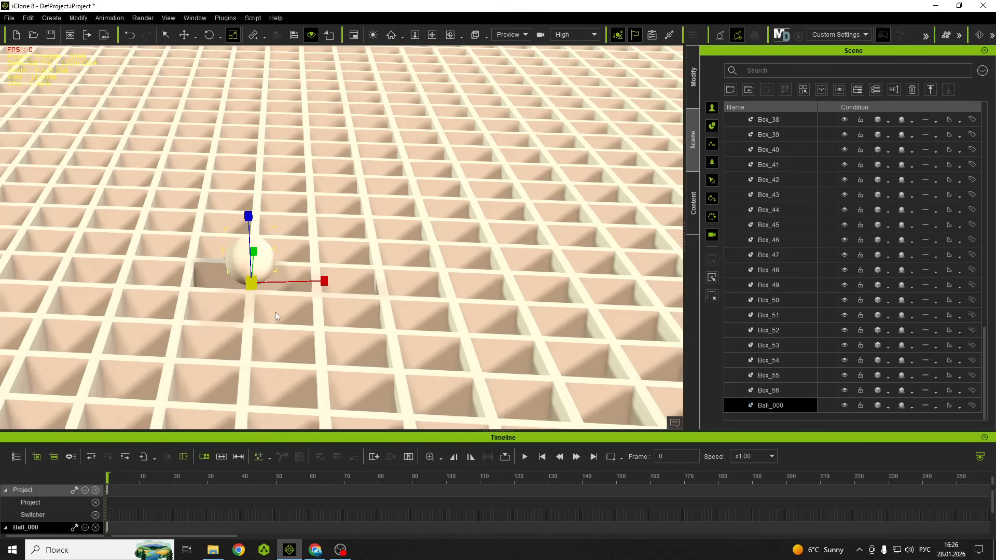
# Step: Move the ball across the grid to a single opening and check its size against that opening
pyautogui.press('w')
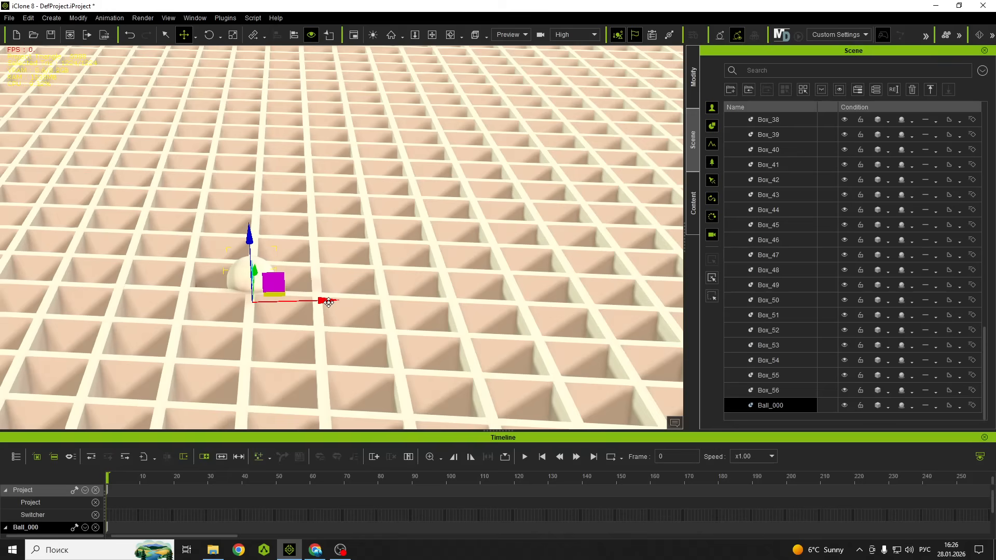
pyautogui.moveTo(249, 240); pyautogui.dragTo(248, 192)
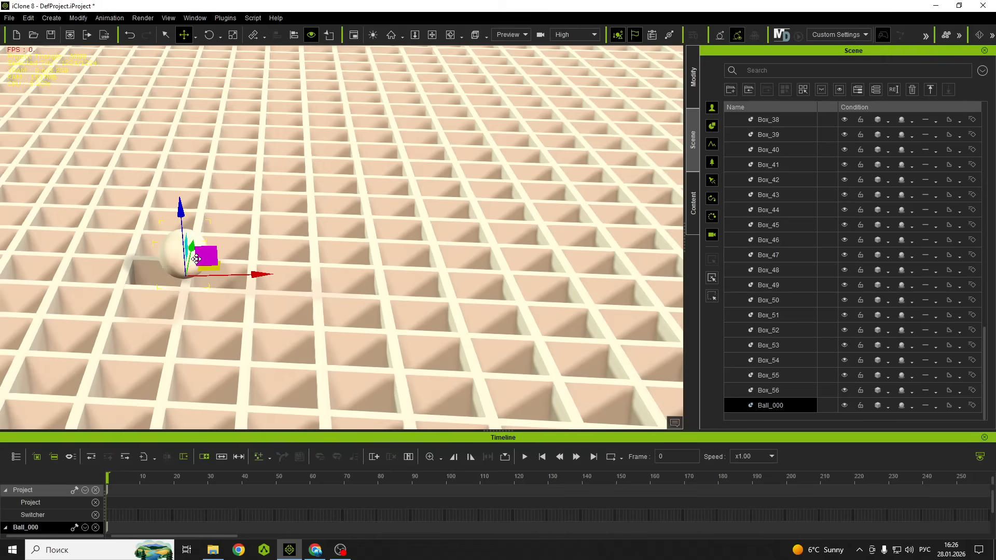
pyautogui.moveTo(196, 259); pyautogui.dragTo(342, 287)
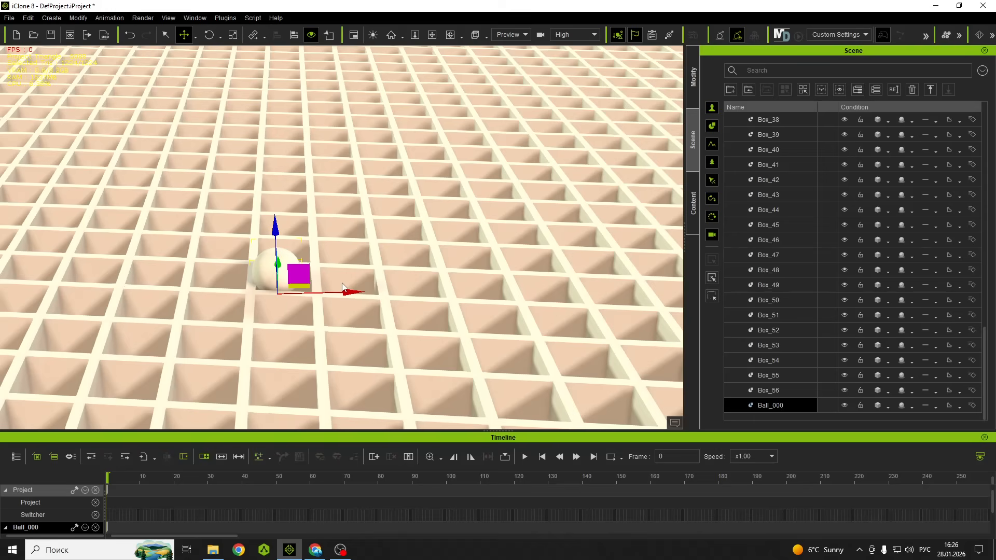
pyautogui.moveTo(342, 287); pyautogui.dragTo(297, 252, button='right')
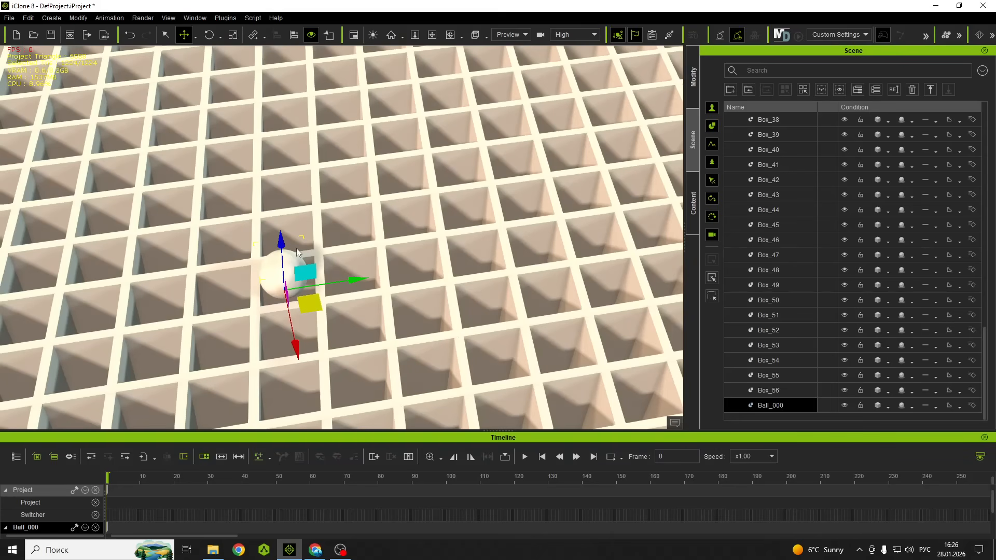
pyautogui.moveTo(297, 252); pyautogui.dragTo(321, 340, button='right')
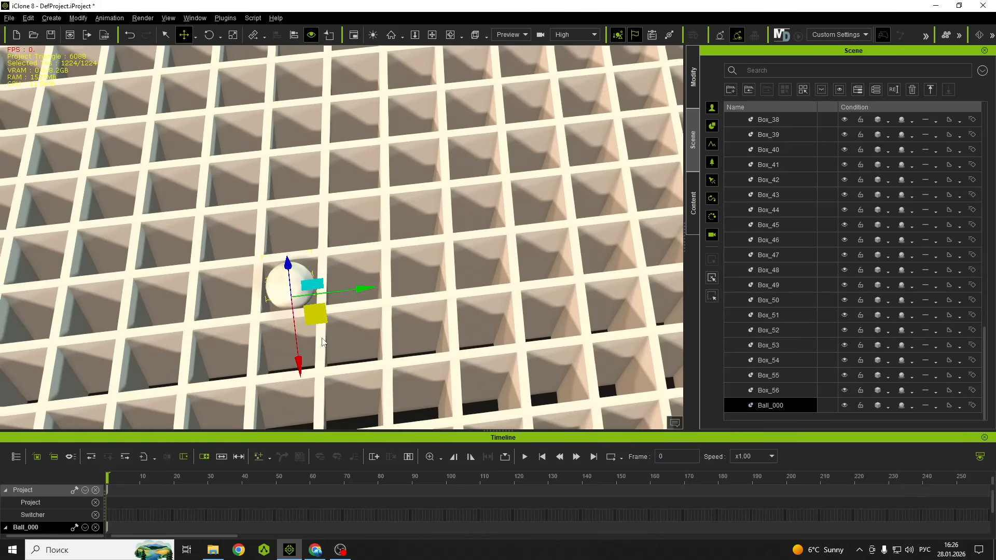
pyautogui.moveTo(321, 341); pyautogui.dragTo(294, 308, button='right')
pyautogui.press('r')
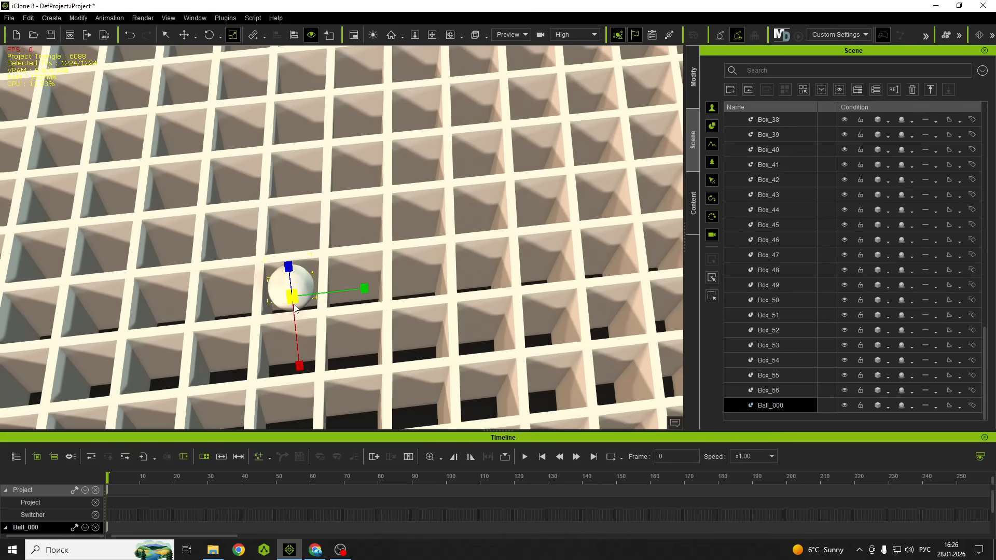
pyautogui.press('w')
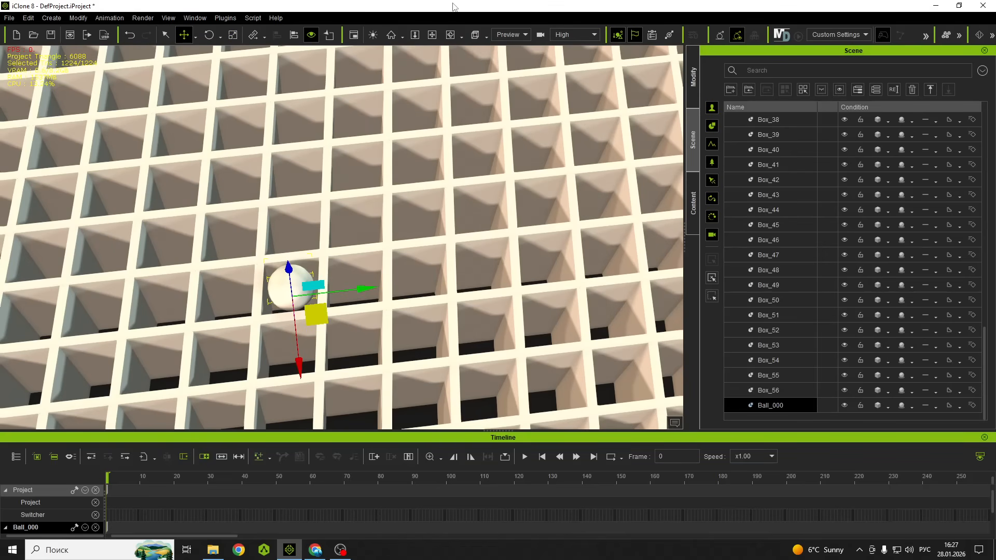
# Step: Select the row of lengthwise planks one by one, starting at Box_001 and continuing through Box_27
pyautogui.keyDown('alt'); pyautogui.moveTo(415, 332); pyautogui.dragTo(483, 360); pyautogui.keyUp('alt')
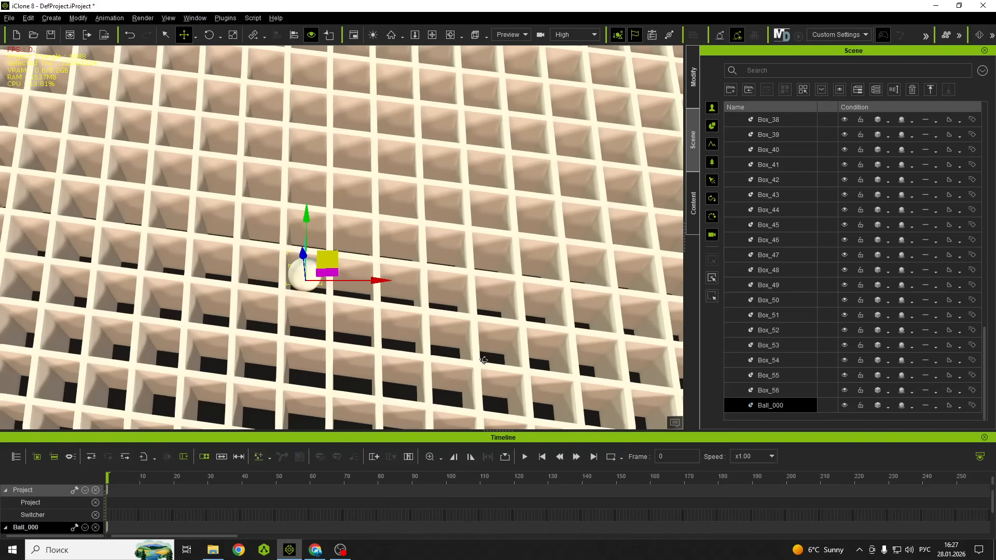
pyautogui.keyDown('alt'); pyautogui.moveTo(483, 360); pyautogui.dragTo(424, 326); pyautogui.keyUp('alt')
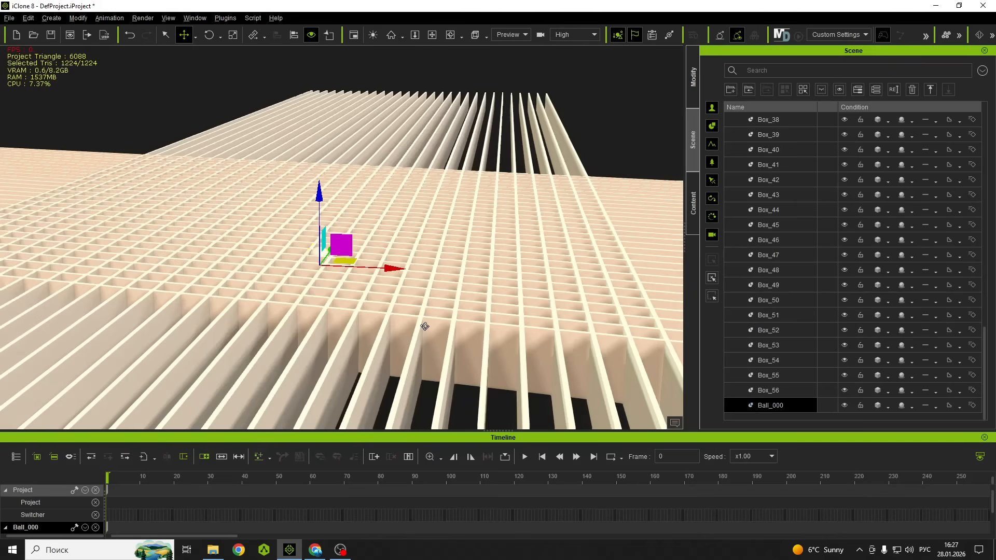
pyautogui.keyDown('alt'); pyautogui.moveTo(425, 326); pyautogui.dragTo(507, 263); pyautogui.keyUp('alt')
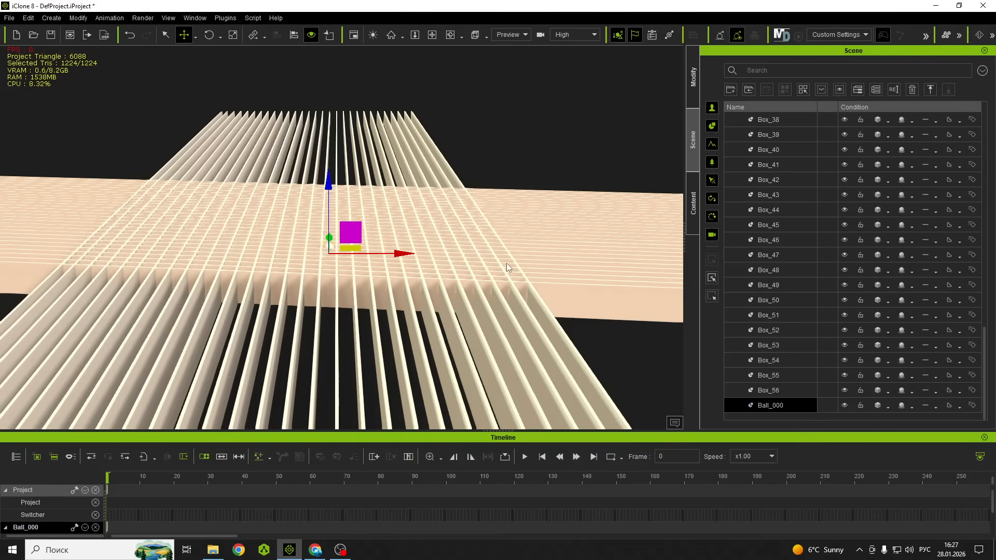
pyautogui.click(507, 263)
pyautogui.keyDown('alt'); pyautogui.moveTo(506, 263); pyautogui.dragTo(159, 393); pyautogui.keyUp('alt')
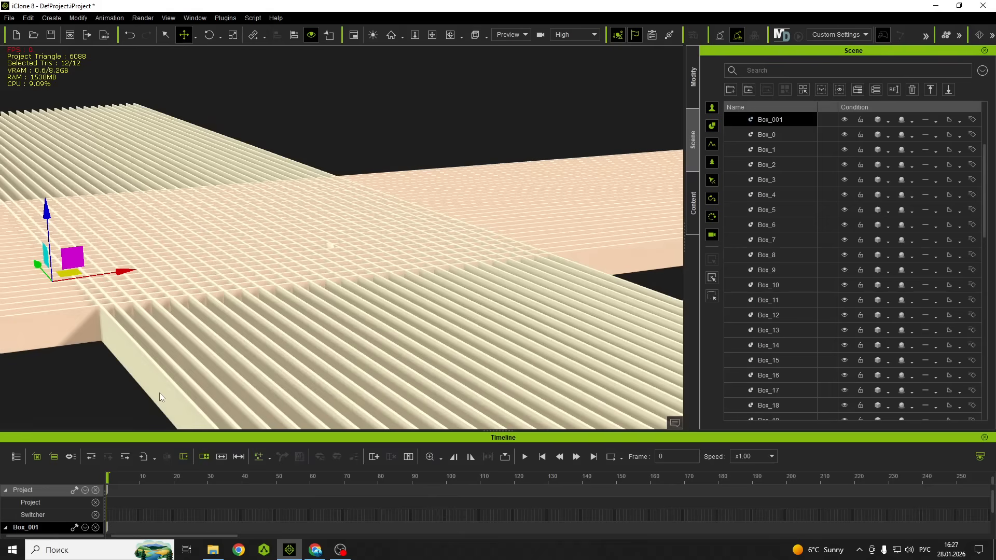
pyautogui.keyDown('ctrl'); pyautogui.click(177, 385); pyautogui.keyUp('ctrl')
pyautogui.keyDown('ctrl'); pyautogui.click(195, 379); pyautogui.keyUp('ctrl')
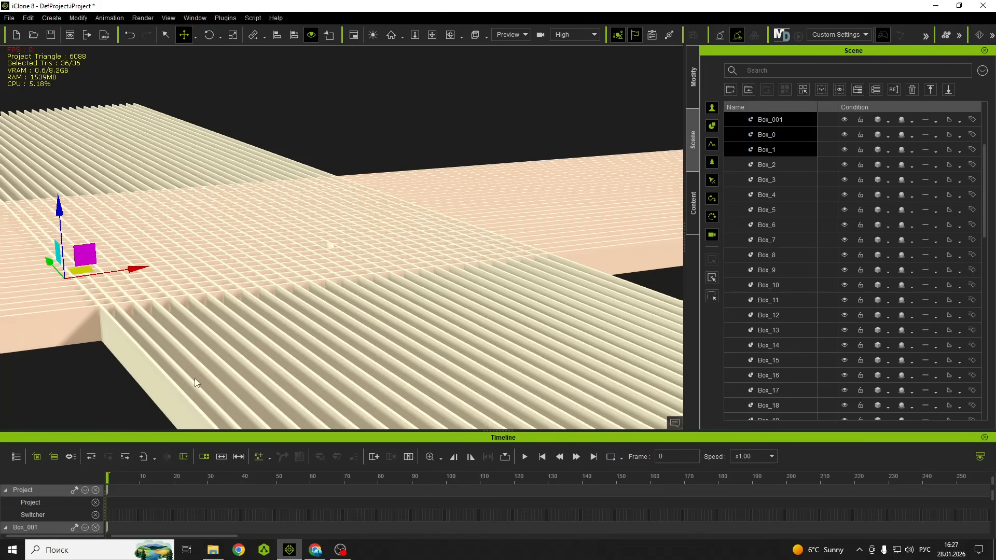
pyautogui.keyDown('ctrl'); pyautogui.click(195, 380); pyautogui.keyUp('ctrl')
pyautogui.keyDown('ctrl'); pyautogui.click(242, 382); pyautogui.keyUp('ctrl')
pyautogui.keyDown('ctrl'); pyautogui.click(270, 382); pyautogui.keyUp('ctrl')
pyautogui.keyDown('ctrl'); pyautogui.click(298, 384); pyautogui.keyUp('ctrl')
pyautogui.keyDown('ctrl'); pyautogui.click(326, 385); pyautogui.keyUp('ctrl')
pyautogui.keyDown('ctrl'); pyautogui.click(353, 386); pyautogui.keyUp('ctrl')
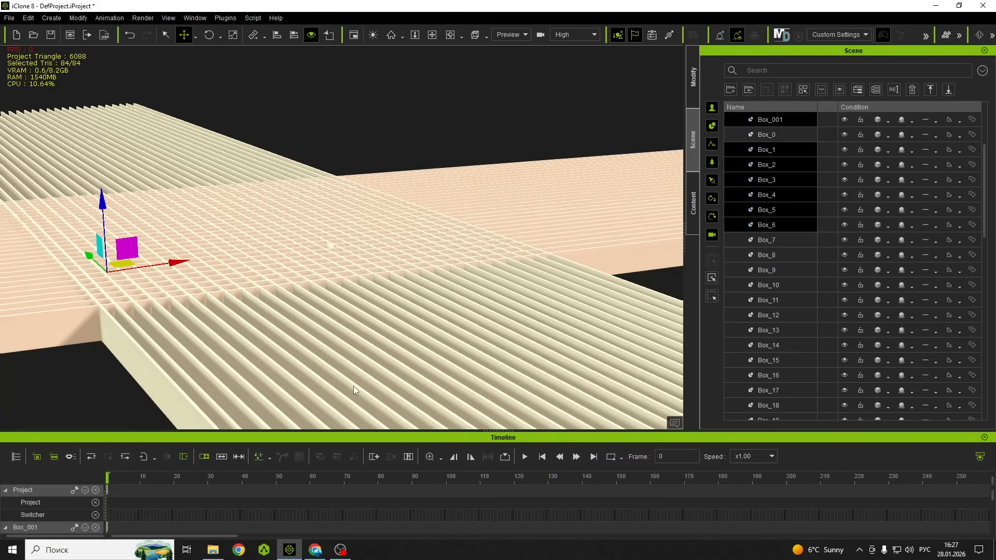
pyautogui.keyDown('ctrl'); pyautogui.click(381, 383); pyautogui.keyUp('ctrl')
pyautogui.keyDown('ctrl'); pyautogui.click(409, 379); pyautogui.keyUp('ctrl')
pyautogui.keyDown('ctrl'); pyautogui.click(435, 373); pyautogui.keyUp('ctrl')
pyautogui.keyDown('ctrl'); pyautogui.click(465, 365); pyautogui.keyUp('ctrl')
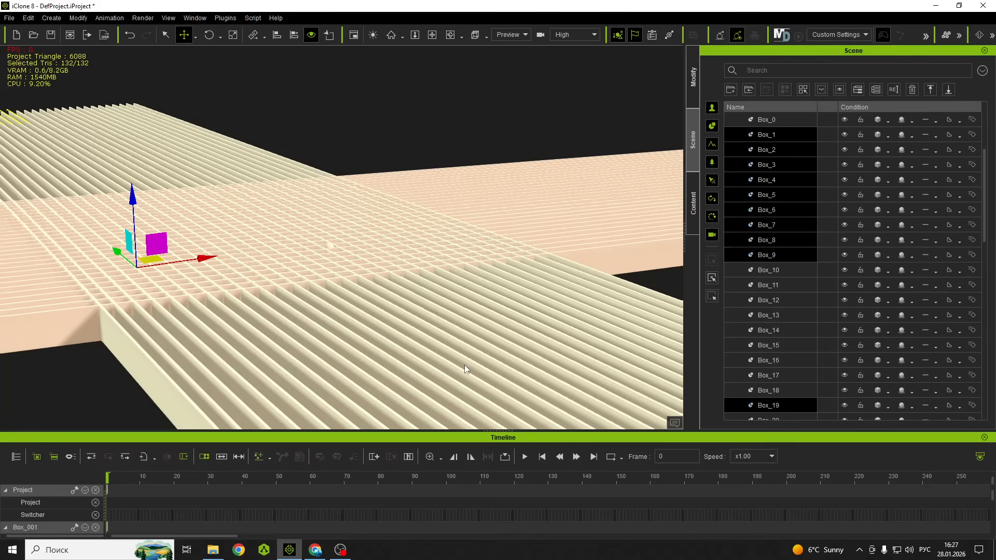
pyautogui.keyDown('ctrl'); pyautogui.click(478, 359); pyautogui.keyUp('ctrl')
pyautogui.keyDown('ctrl'); pyautogui.click(491, 353); pyautogui.keyUp('ctrl')
pyautogui.keyDown('ctrl'); pyautogui.click(504, 346); pyautogui.keyUp('ctrl')
pyautogui.keyDown('ctrl'); pyautogui.click(517, 340); pyautogui.keyUp('ctrl')
pyautogui.keyDown('ctrl'); pyautogui.click(530, 333); pyautogui.keyUp('ctrl')
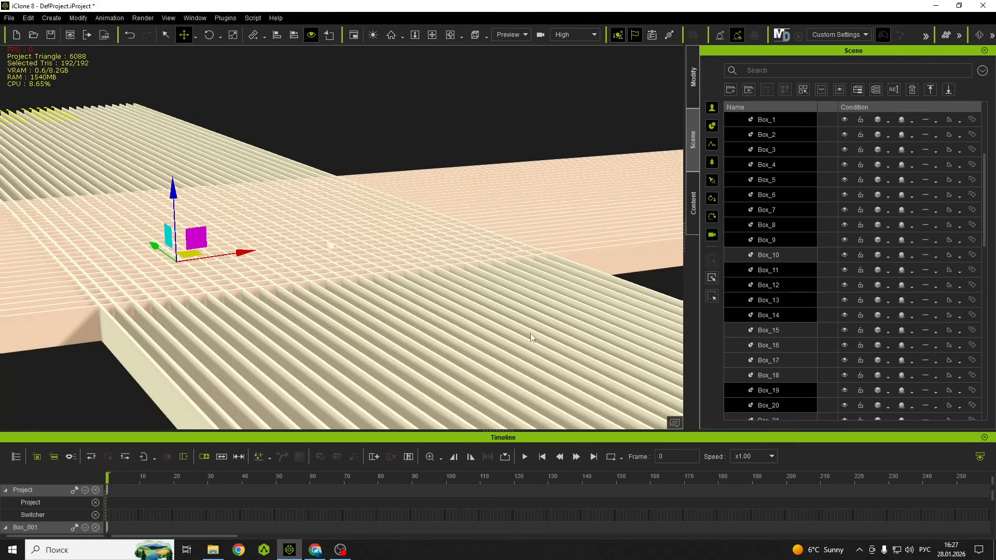
pyautogui.keyDown('ctrl'); pyautogui.click(542, 329); pyautogui.keyUp('ctrl')
pyautogui.keyDown('ctrl'); pyautogui.click(554, 323); pyautogui.keyUp('ctrl')
pyautogui.keyDown('ctrl'); pyautogui.click(566, 318); pyautogui.keyUp('ctrl')
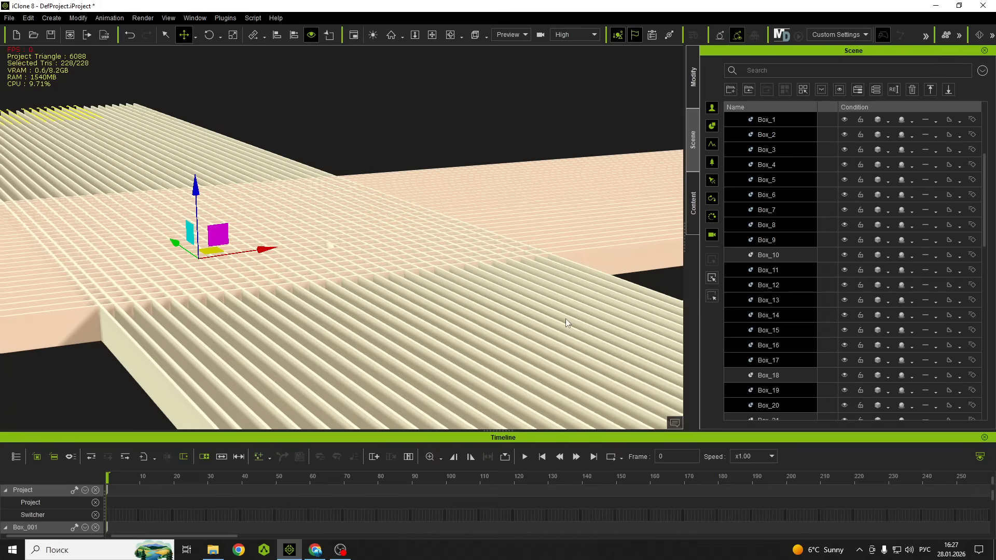
pyautogui.keyDown('ctrl'); pyautogui.click(574, 313); pyautogui.keyUp('ctrl')
pyautogui.keyDown('ctrl'); pyautogui.click(583, 310); pyautogui.keyUp('ctrl')
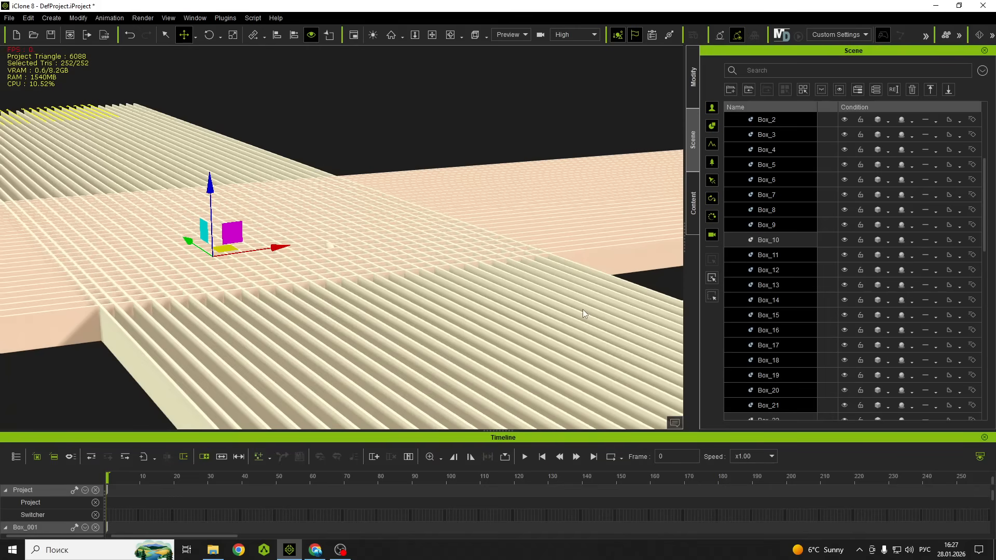
pyautogui.keyDown('ctrl'); pyautogui.click(591, 304); pyautogui.keyUp('ctrl')
pyautogui.keyDown('ctrl'); pyautogui.click(598, 300); pyautogui.keyUp('ctrl')
pyautogui.keyDown('ctrl'); pyautogui.click(606, 296); pyautogui.keyUp('ctrl')
pyautogui.keyDown('ctrl'); pyautogui.click(613, 291); pyautogui.keyUp('ctrl')
pyautogui.keyDown('ctrl'); pyautogui.click(619, 288); pyautogui.keyUp('ctrl')
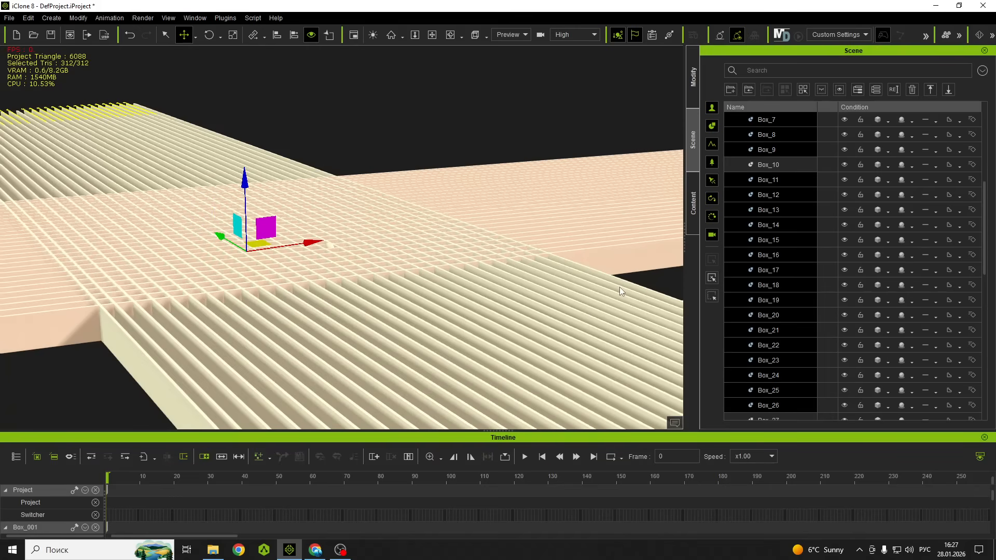
pyautogui.keyDown('ctrl'); pyautogui.click(625, 283); pyautogui.keyUp('ctrl')
# Step: Activate rotation for the selected planks, check the grid from above, and undo the last change
pyautogui.moveTo(626, 284); pyautogui.dragTo(218, 346, button='right')
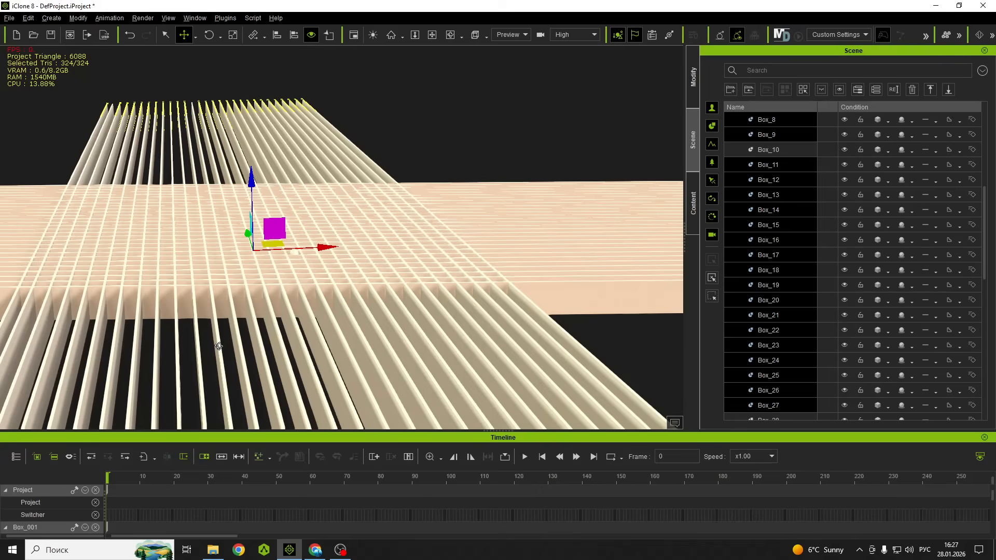
pyautogui.moveTo(219, 346); pyautogui.dragTo(316, 297, button='right')
pyautogui.press('e')
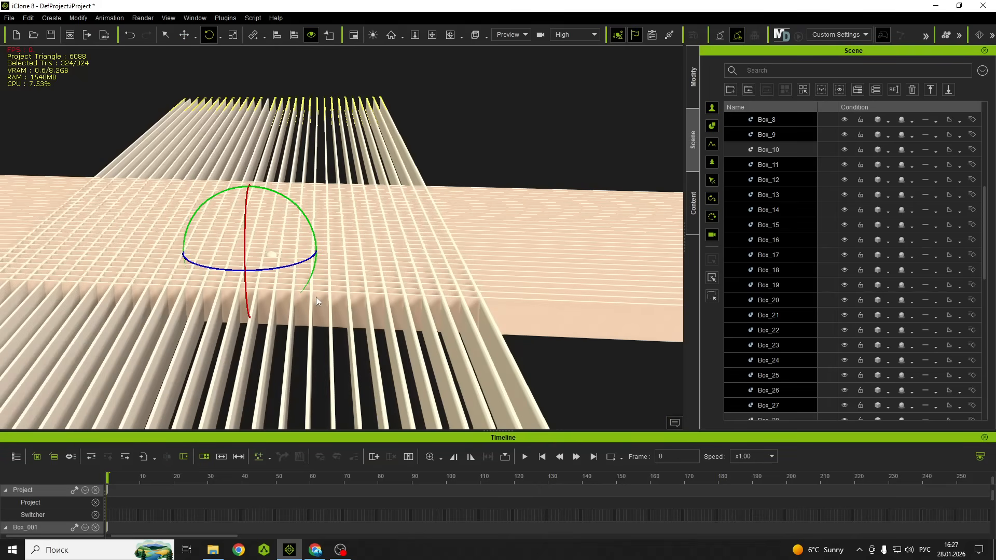
pyautogui.moveTo(316, 300); pyautogui.dragTo(309, 347, button='right')
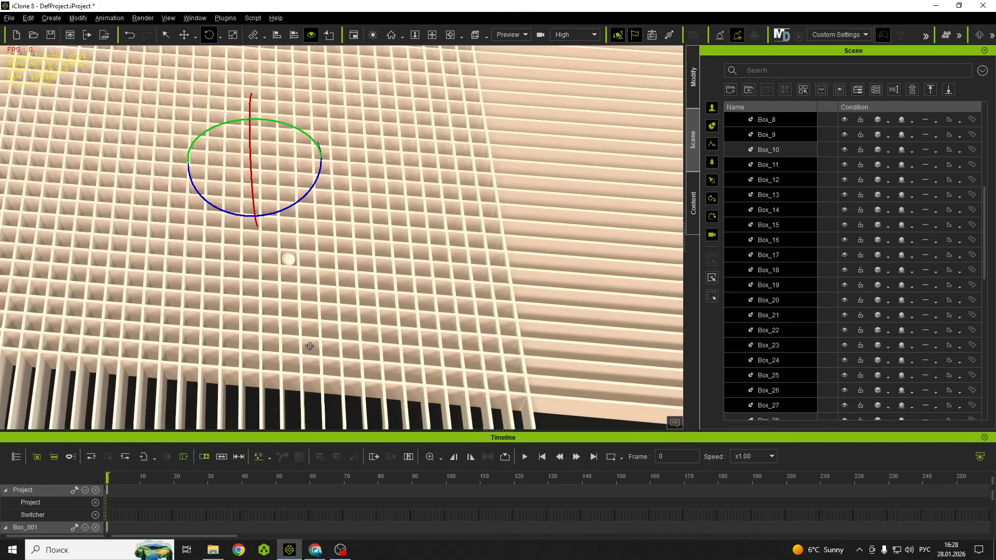
pyautogui.hotkey('ctrl', 'z')
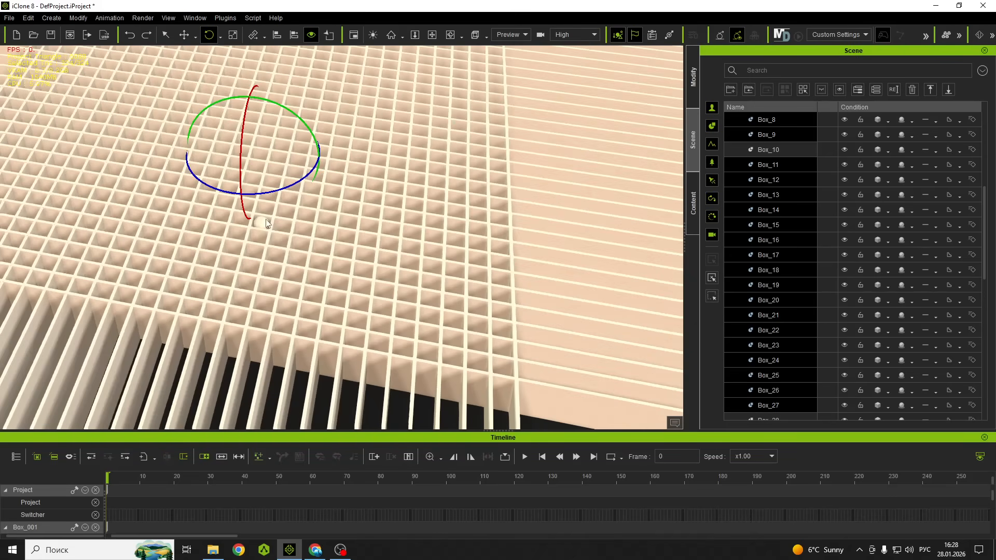
# Step: Move Ball_000 across the grid to X 773.582, Y -144.450 and lower it to Z 682.329
pyautogui.click(260, 222)
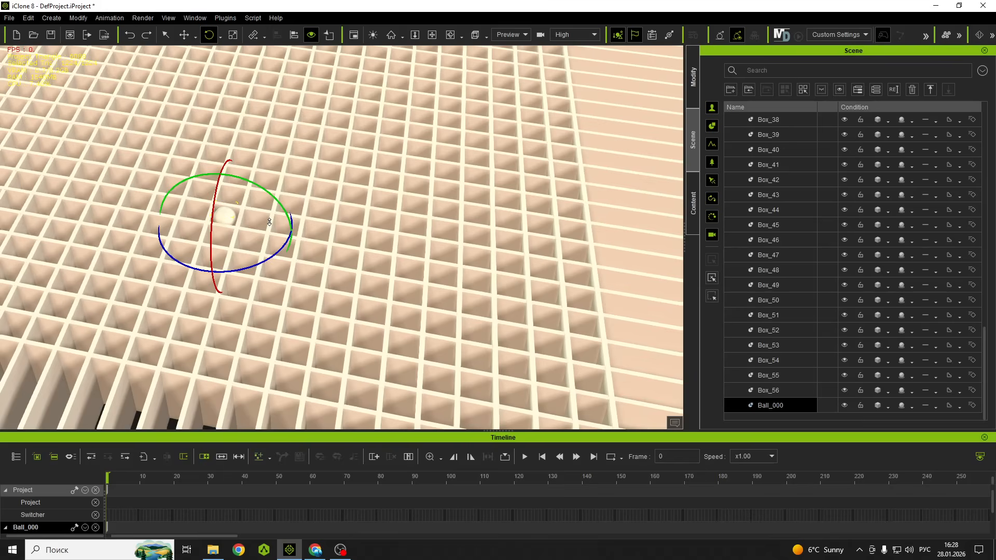
pyautogui.press('w')
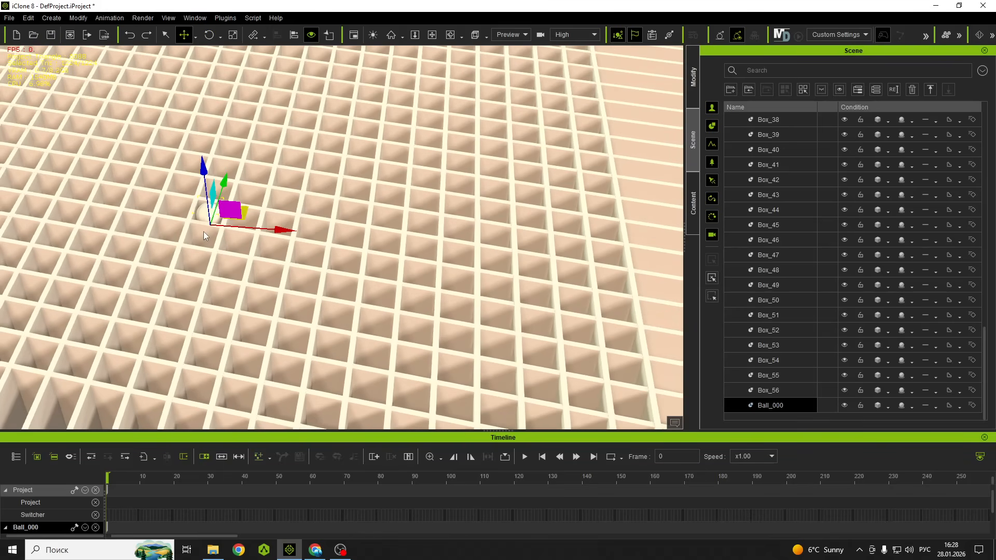
pyautogui.moveTo(203, 232); pyautogui.dragTo(273, 141)
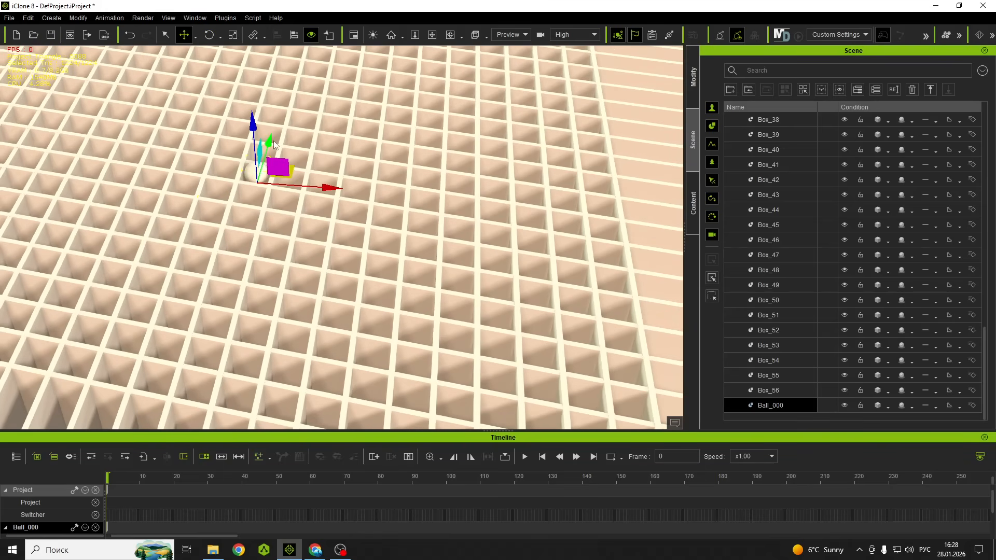
pyautogui.scroll(2, 273, 141)
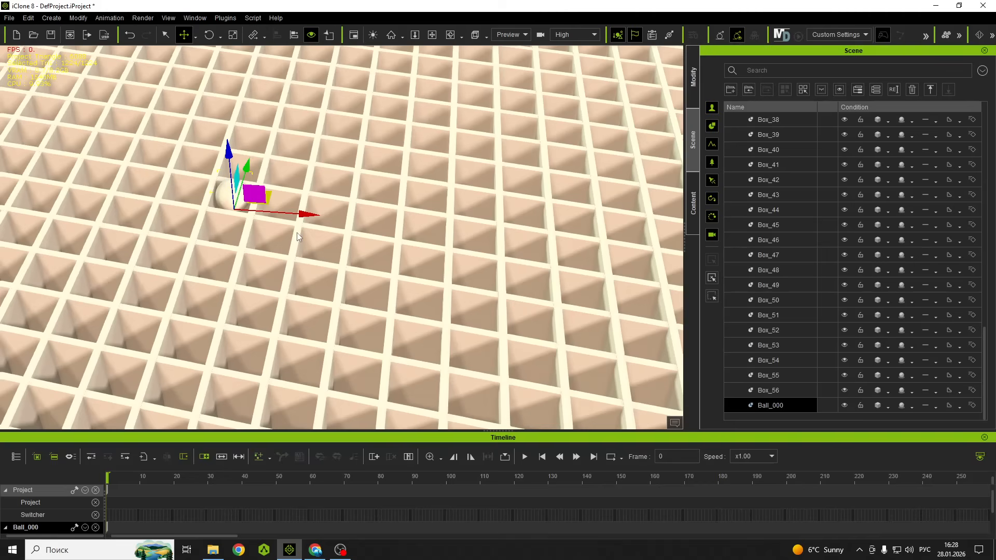
pyautogui.moveTo(297, 232); pyautogui.dragTo(366, 137, button='middle')
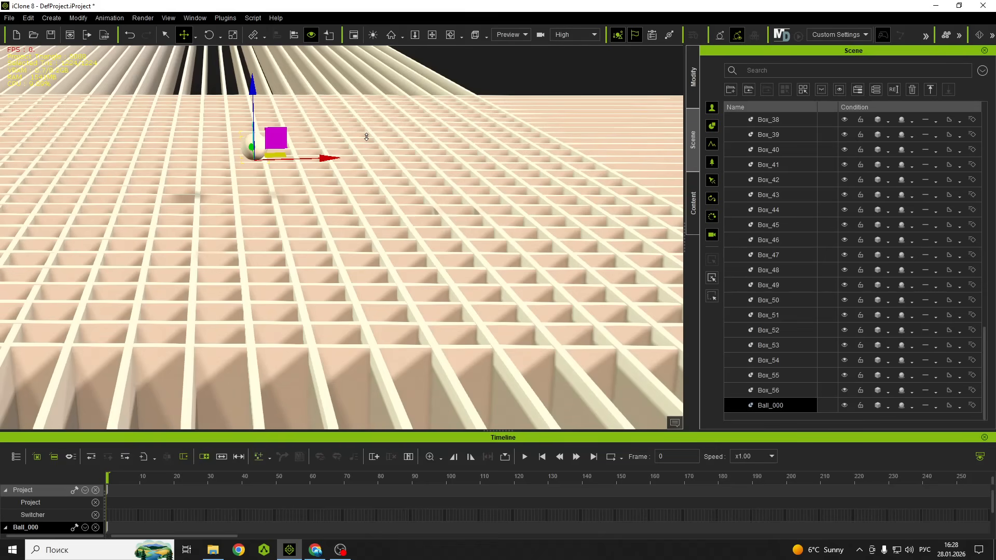
pyautogui.moveTo(366, 137); pyautogui.dragTo(269, 239, button='middle')
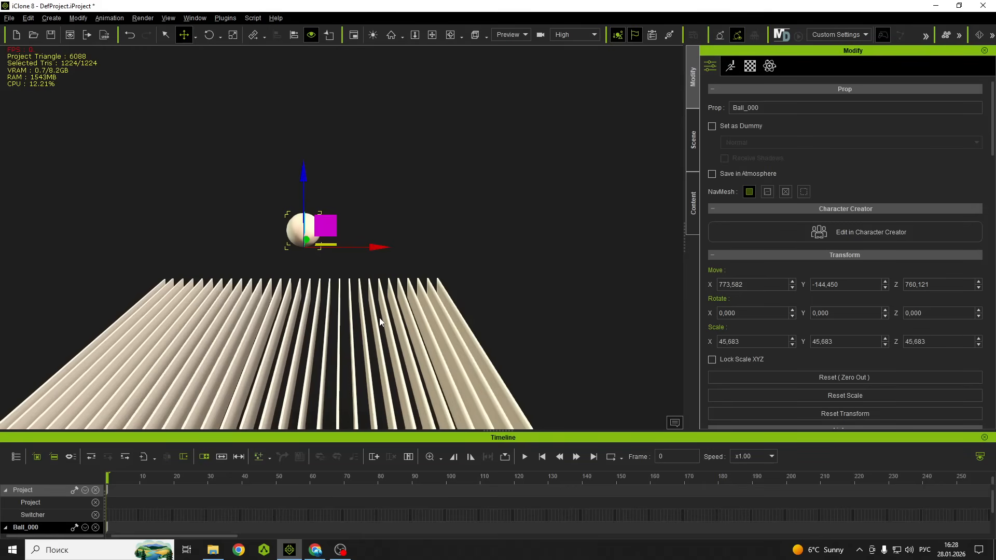
pyautogui.moveTo(304, 165); pyautogui.dragTo(305, 242)
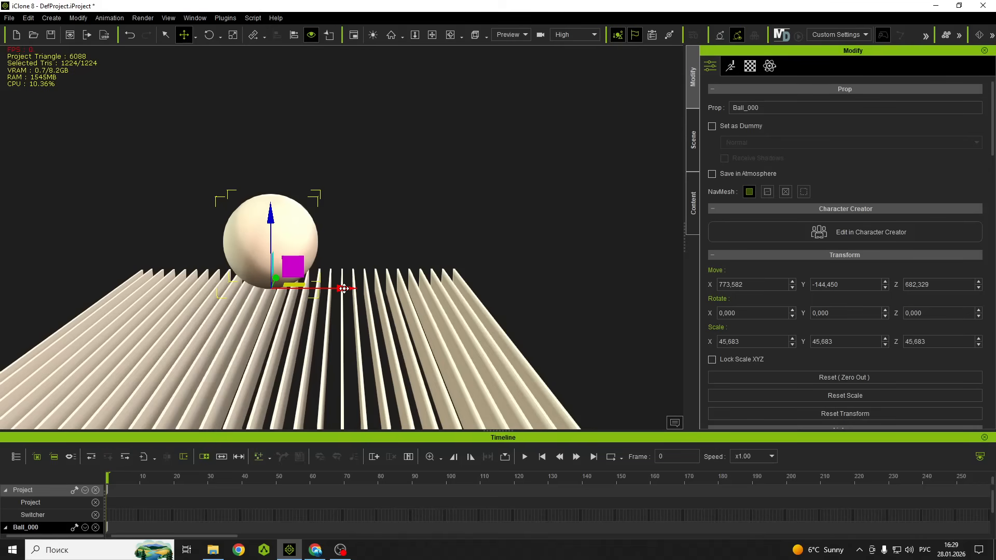
# Step: Duplicate the ball along the X axis into a straight row and realign the end ball, Ball_4, to Y -157.693
pyautogui.moveTo(344, 289)
pyautogui.keyDown('shift'); pyautogui.mouseDown()
pyautogui.moveTo(396, 289)
pyautogui.moveTo(372, 294)
pyautogui.moveTo(439, 366)
pyautogui.mouseUp(); pyautogui.keyUp('shift')
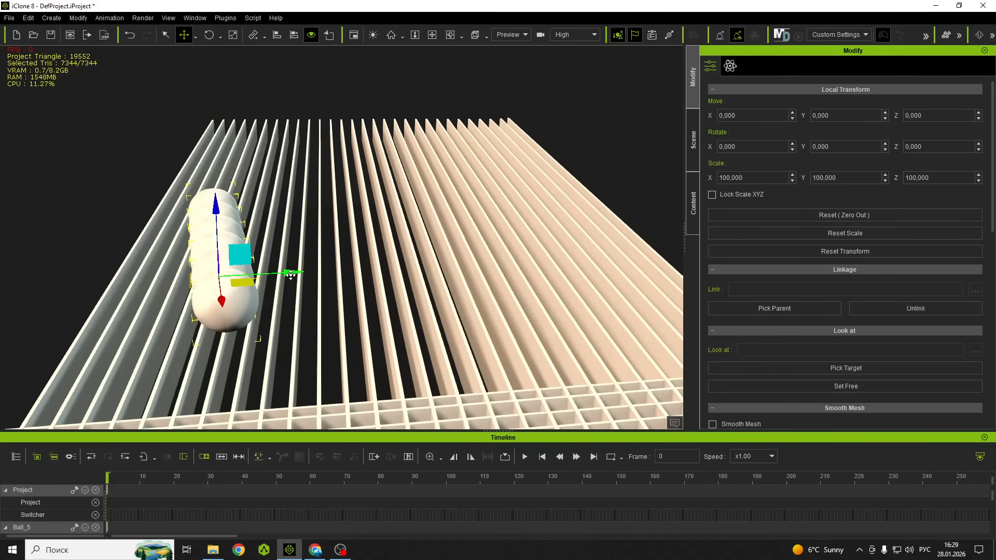
pyautogui.hotkey('ctrl', 'z')
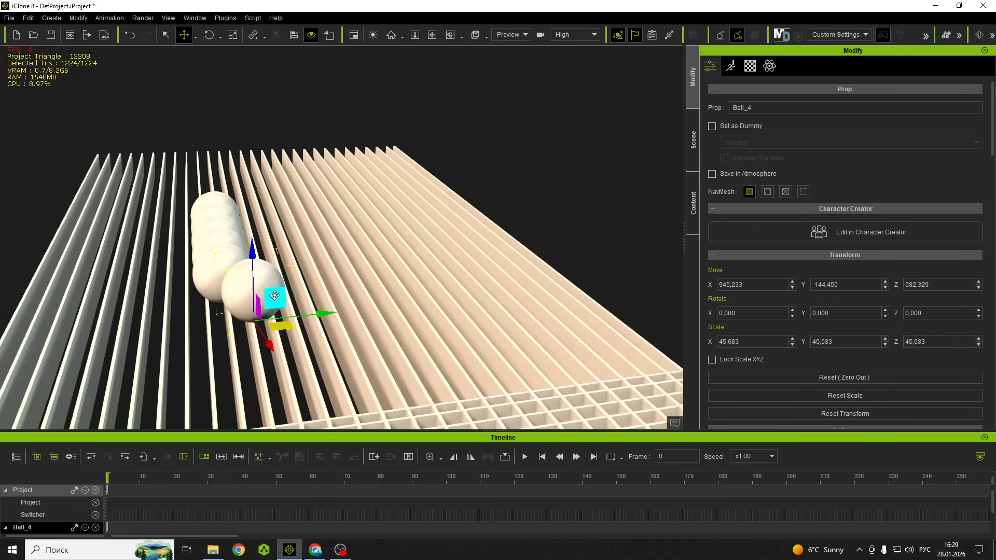
pyautogui.moveTo(275, 295); pyautogui.dragTo(250, 299)
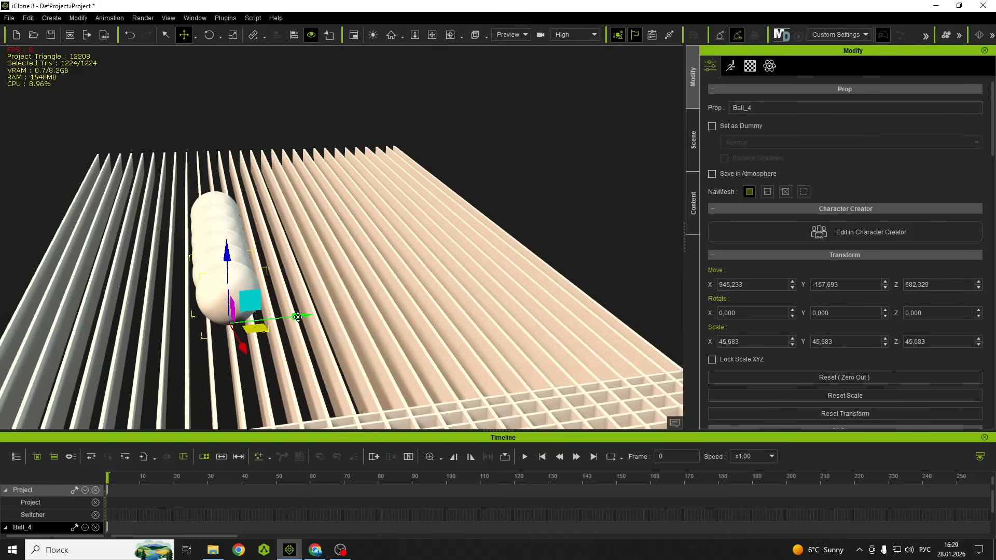
# Step: Select the row of five balls and duplicate it sideways along the Y axis to make six parallel rows
pyautogui.click(221, 204)
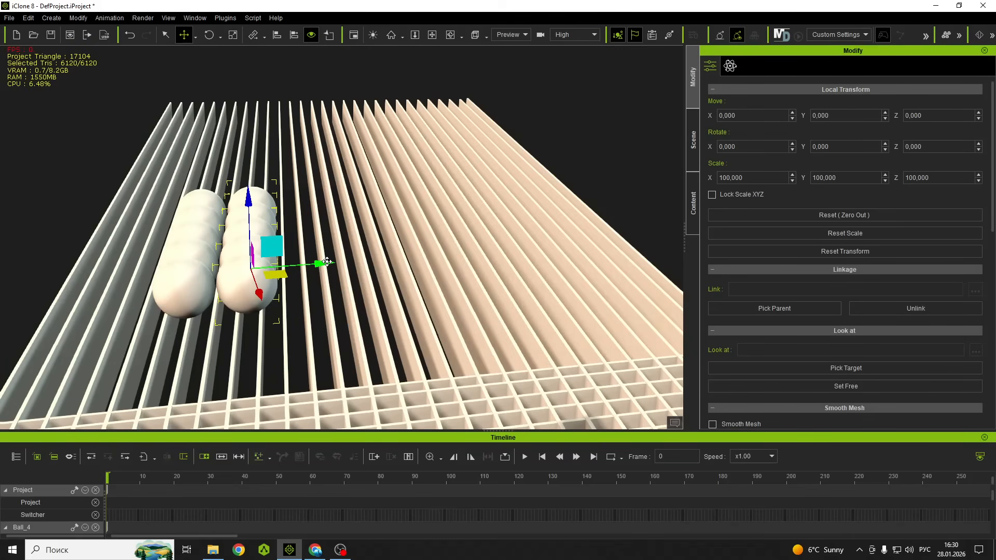
pyautogui.keyDown('shift'); pyautogui.moveTo(327, 262); pyautogui.dragTo(347, 283); pyautogui.keyUp('shift')
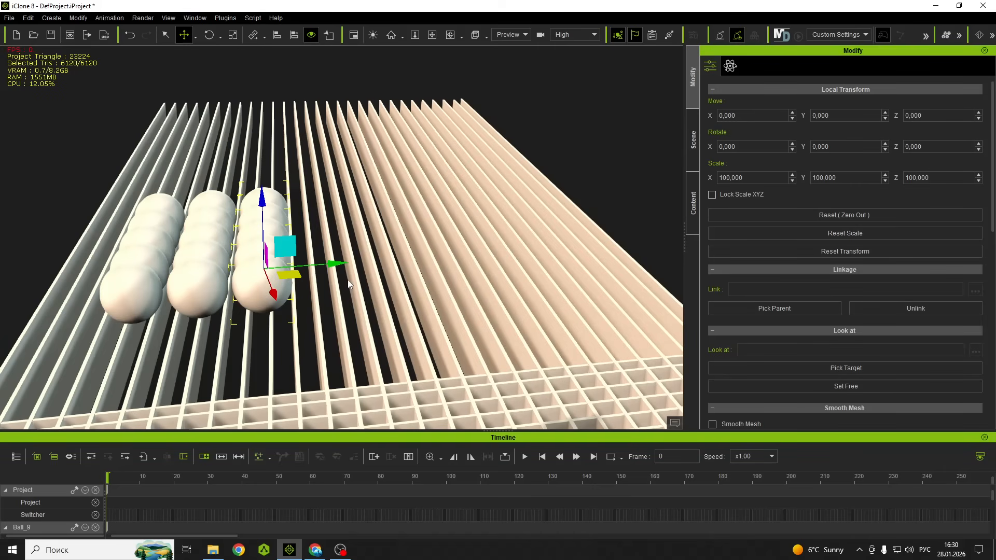
pyautogui.keyDown('shift'); pyautogui.moveTo(348, 280); pyautogui.dragTo(407, 267); pyautogui.keyUp('shift')
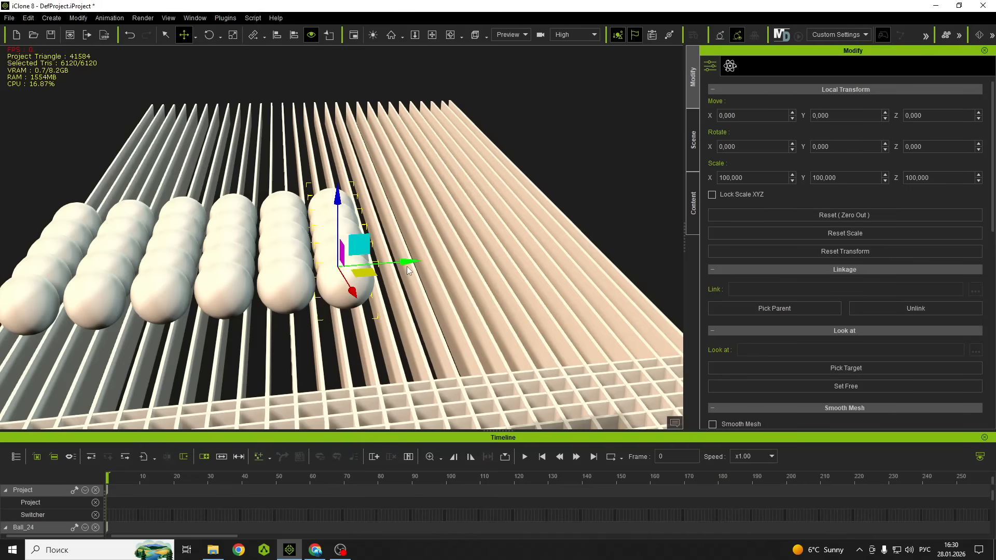
# Step: Select all the balls in the six rows, from Ball_000 to Ball_28
pyautogui.scroll(-8, 330, 328)
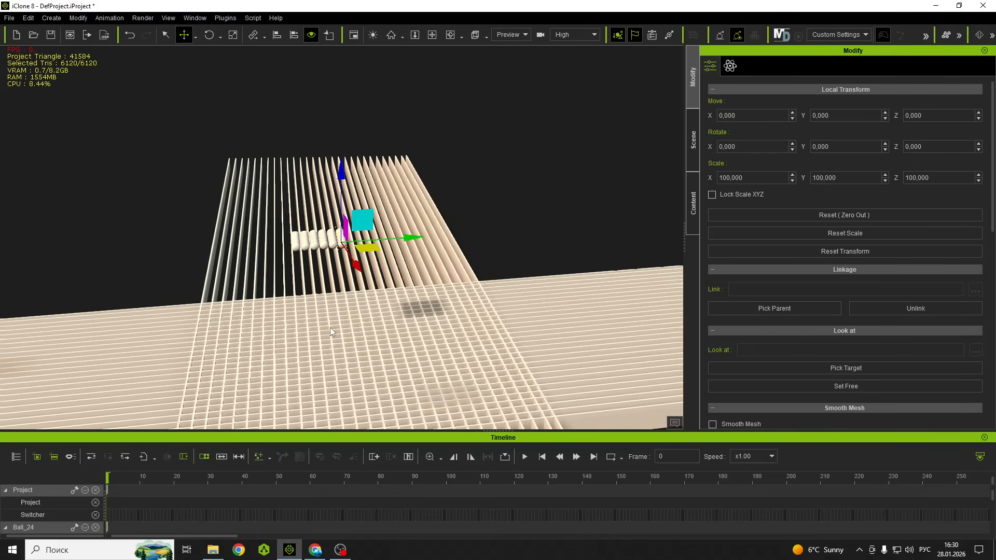
pyautogui.moveTo(329, 328); pyautogui.dragTo(468, 308, button='right')
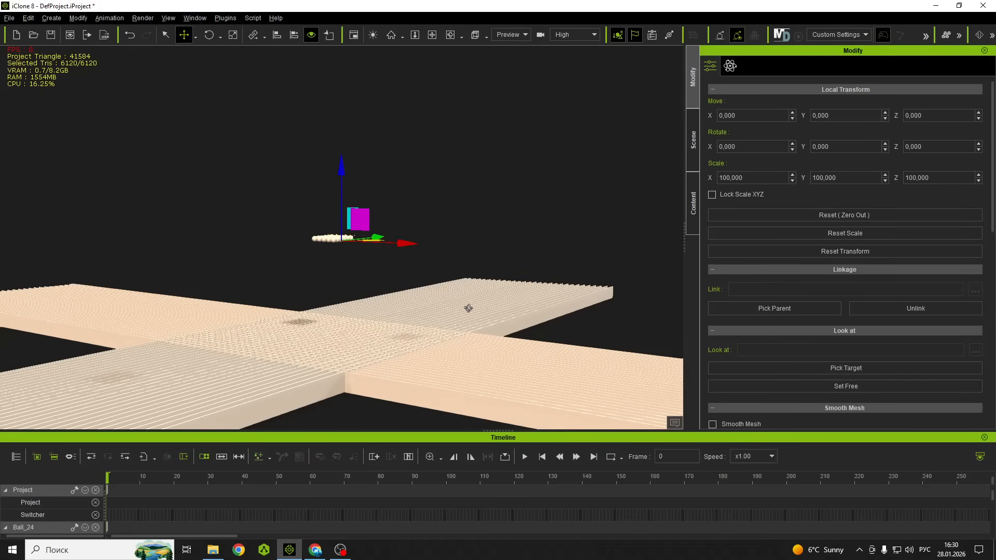
pyautogui.moveTo(468, 308); pyautogui.dragTo(700, 134, button='right')
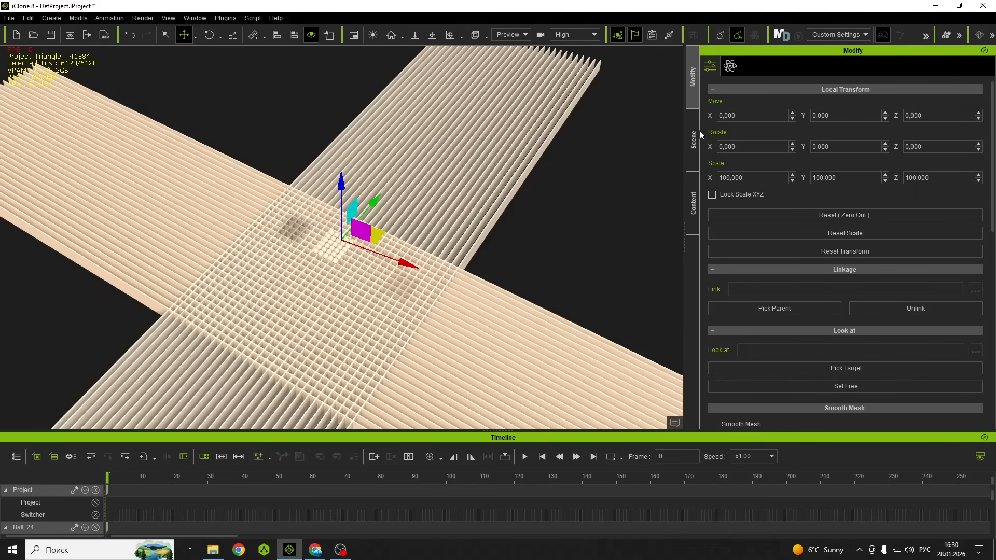
pyautogui.click(695, 136)
pyautogui.click(770, 150)
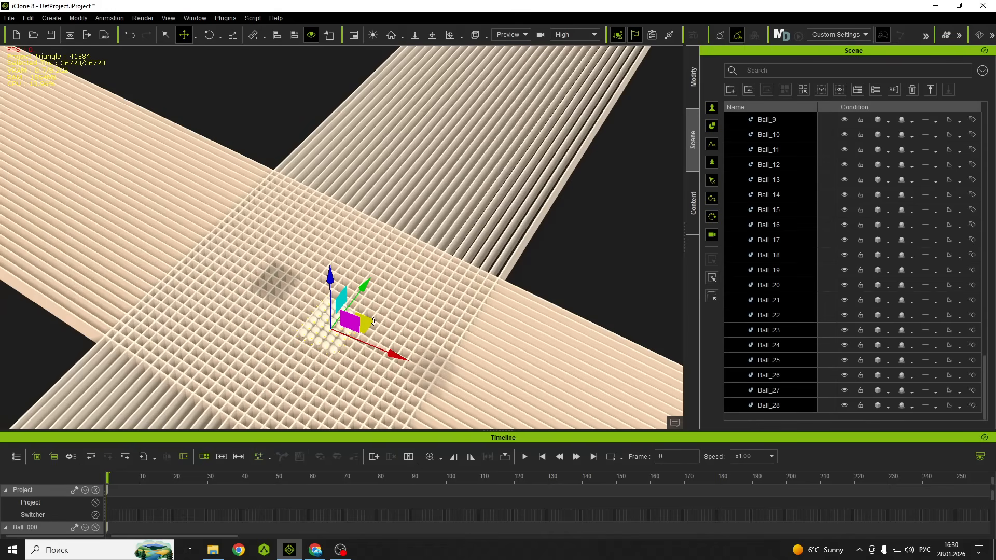
# Step: Duplicate the selected block of balls upward twice along the Z axis to stack three layers
pyautogui.moveTo(374, 322); pyautogui.dragTo(305, 264, button='right')
pyautogui.scroll(4, 305, 265)
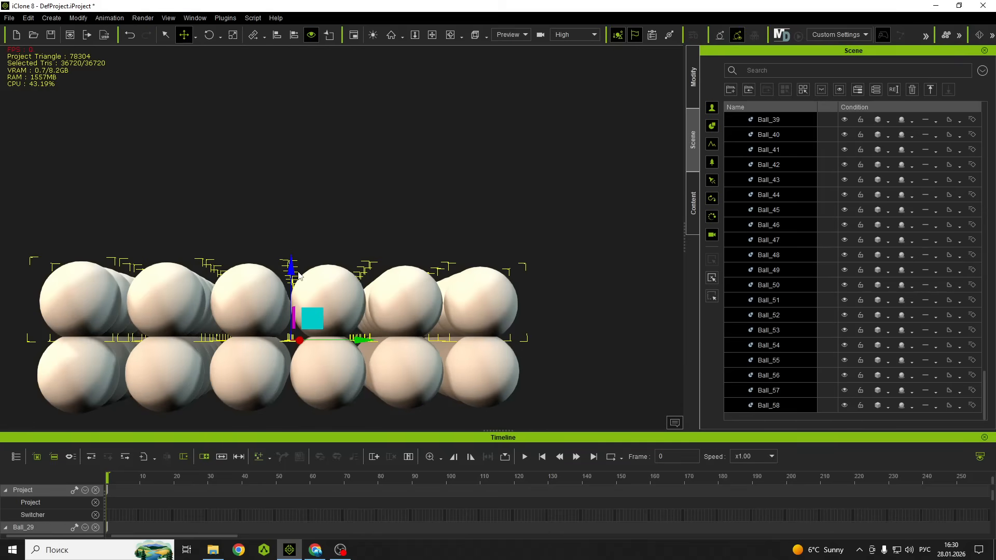
pyautogui.moveTo(298, 277); pyautogui.dragTo(332, 322, button='middle')
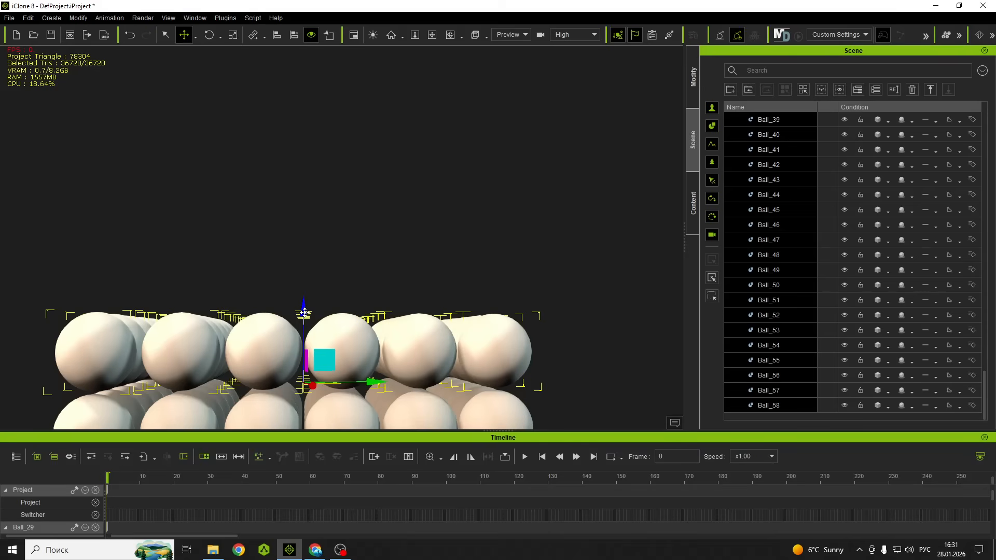
pyautogui.keyDown('ctrl'); pyautogui.moveTo(304, 312); pyautogui.dragTo(306, 246); pyautogui.keyUp('ctrl')
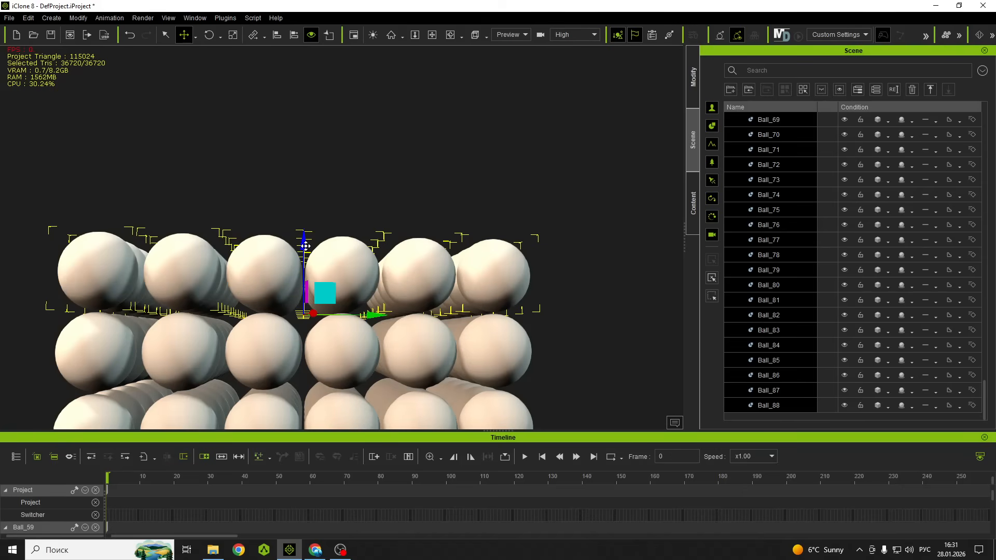
# Step: Keep duplicating the top layer of balls upward along the Z axis to build a stack of nine layers
pyautogui.keyDown('ctrl'); pyautogui.moveTo(306, 246); pyautogui.dragTo(306, 170); pyautogui.keyUp('ctrl')
pyautogui.keyDown('alt'); pyautogui.moveTo(372, 249); pyautogui.dragTo(377, 298); pyautogui.keyUp('alt')
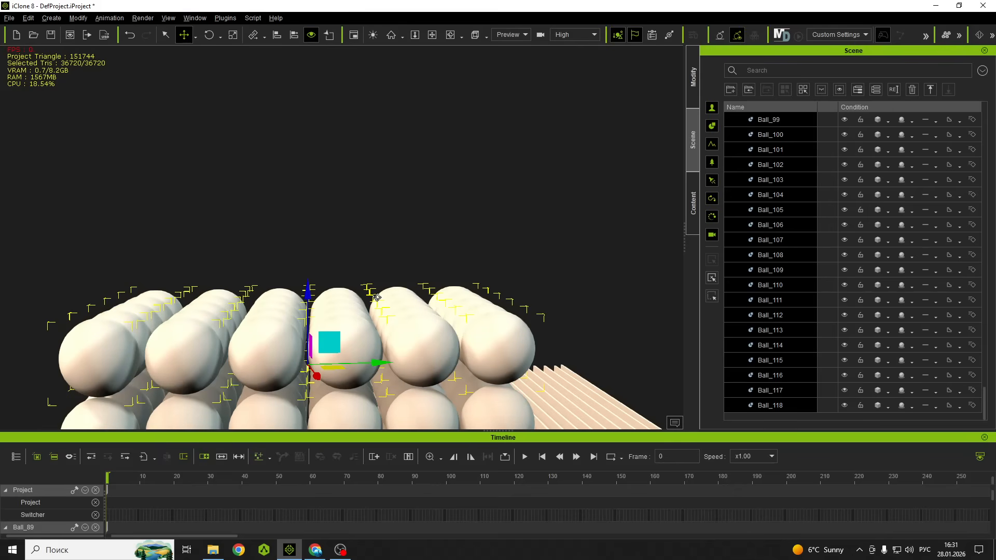
pyautogui.keyDown('ctrl'); pyautogui.moveTo(308, 299); pyautogui.dragTo(321, 232); pyautogui.keyUp('ctrl')
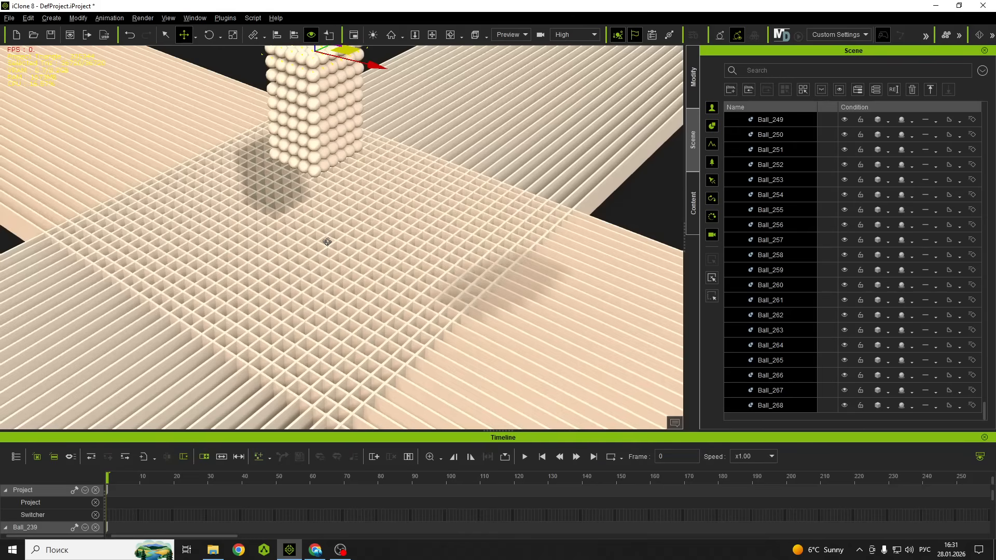
# Step: Activate physics on all the planks of the grid, from Box_001 to Box_56, and make them static
pyautogui.moveTo(328, 242); pyautogui.dragTo(336, 275, button='right')
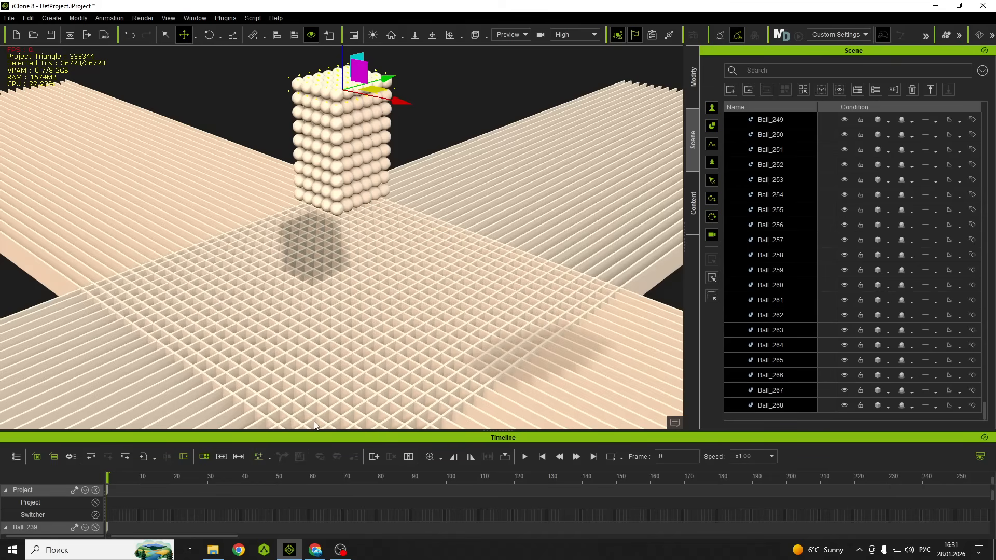
pyautogui.click(779, 234)
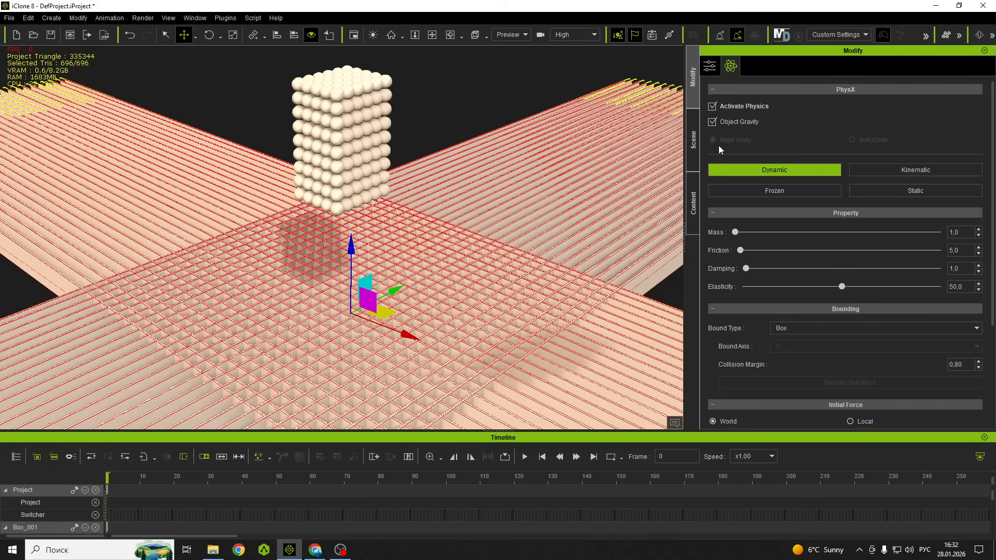
pyautogui.click(949, 187)
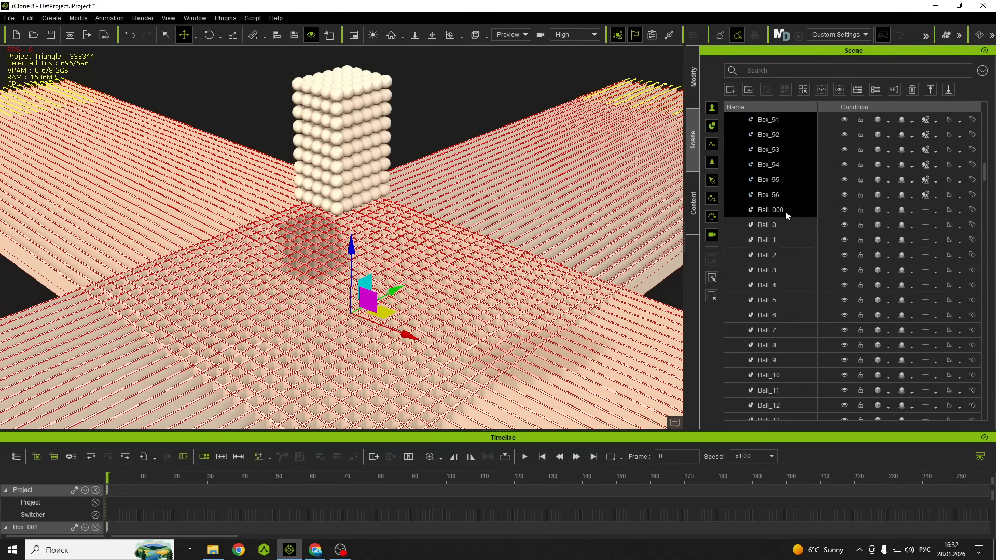
# Step: Activate physics on Ball_000 to Ball_140 as dynamic bodies with mass 100, friction 120 and damping 140
pyautogui.click(785, 211)
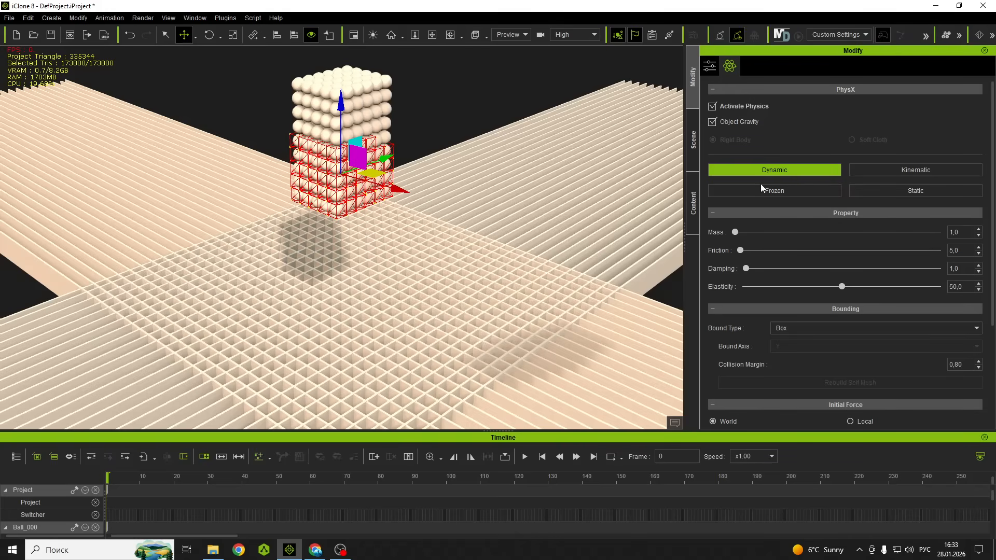
pyautogui.click(954, 233)
pyautogui.write('100')
pyautogui.moveTo(965, 251); pyautogui.dragTo(944, 252)
pyautogui.write('120')
pyautogui.moveTo(965, 269); pyautogui.dragTo(944, 270)
pyautogui.write('140')
# Step: Lower the collision margin of the selected balls and set their physics bound type to Sphere
pyautogui.click(978, 367)
pyautogui.click(888, 331)
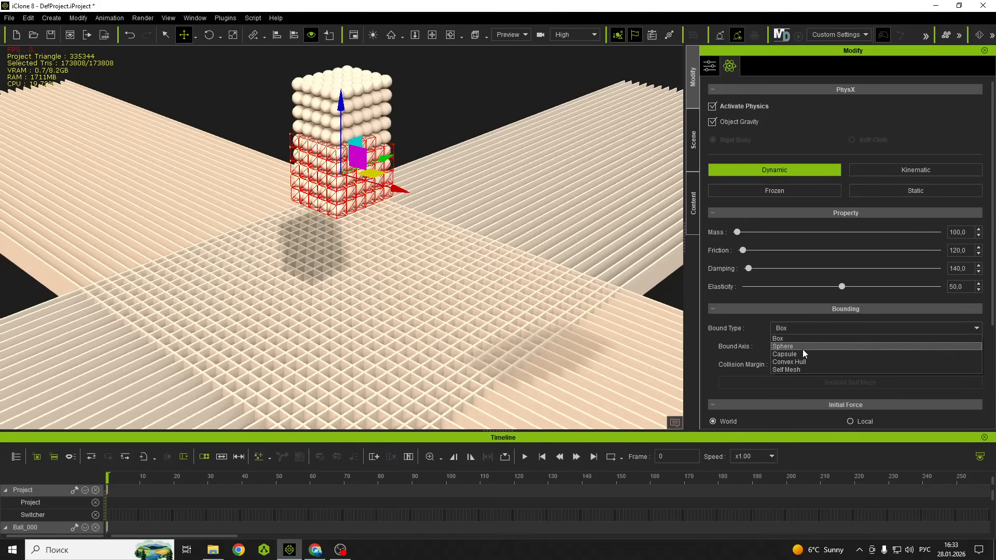
pyautogui.click(803, 348)
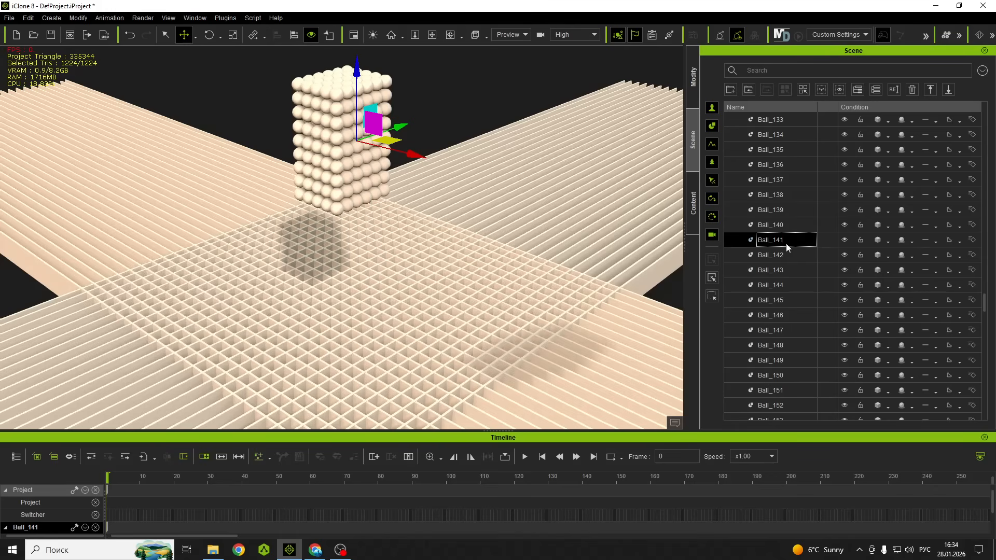
# Step: Activate dynamic physics on Ball_141 to Ball_268 with mass 100, friction 130, damping 140, Sphere bounds and a collision margin of 0.01
pyautogui.doubleClick(330, 186)
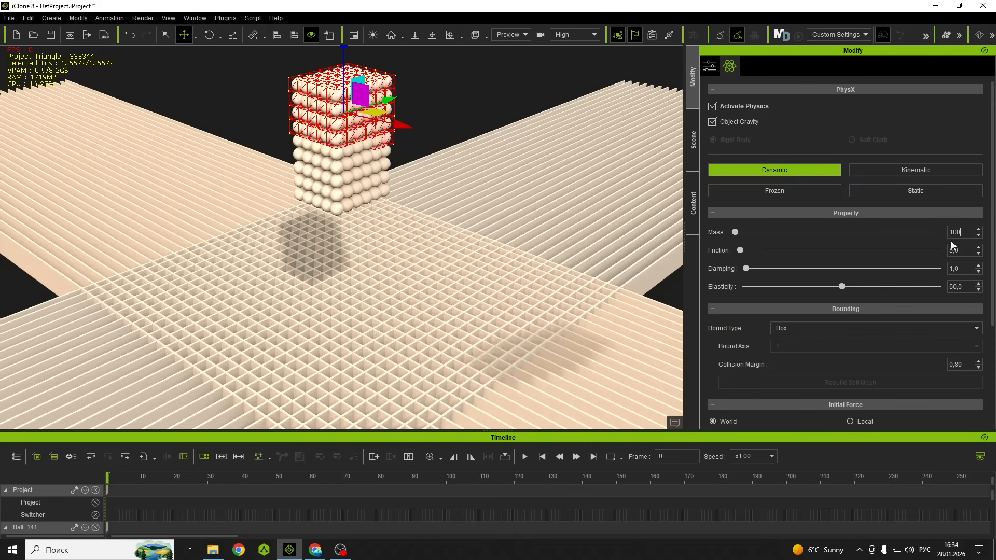
pyautogui.press('Tab')
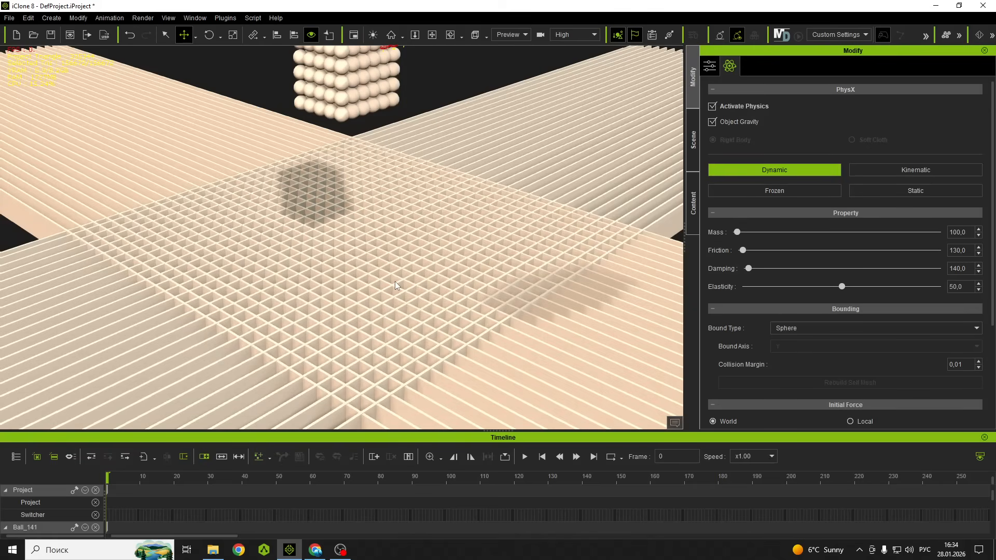
# Step: Run the physics simulation over the grid, select the balls that stay stuck on top of it and delete them
pyautogui.moveTo(394, 281); pyautogui.dragTo(424, 342, button='right')
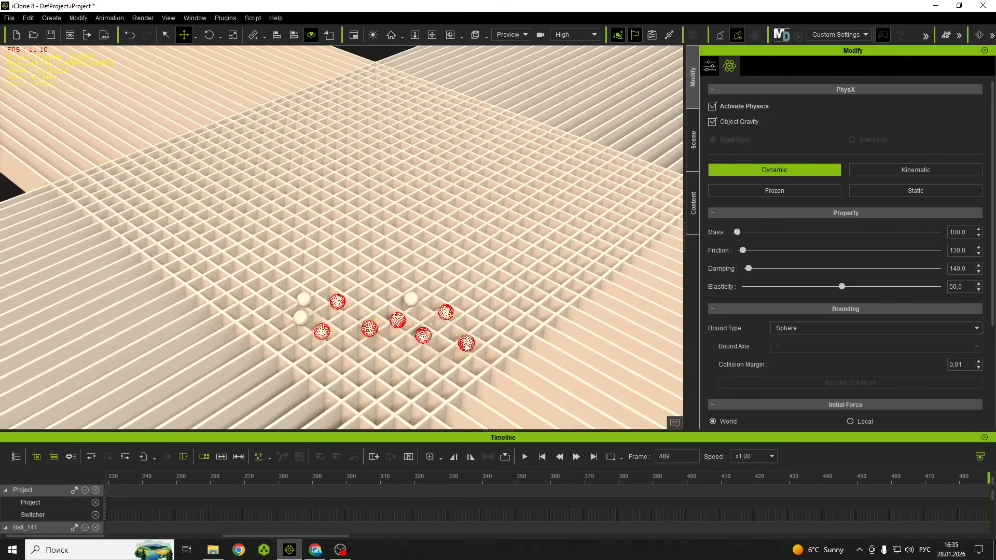
pyautogui.click(413, 306)
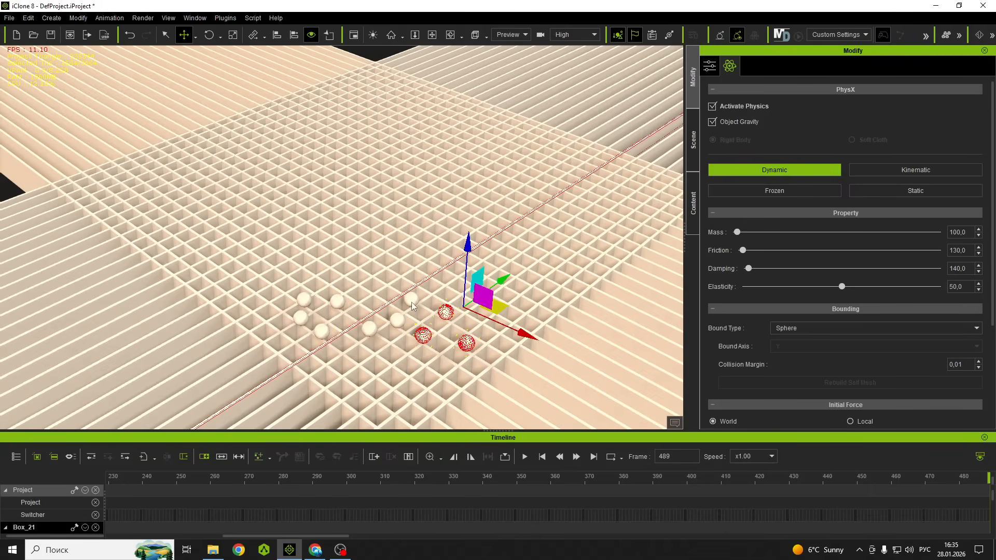
pyautogui.keyDown('ctrl'); pyautogui.click(413, 306); pyautogui.keyUp('ctrl')
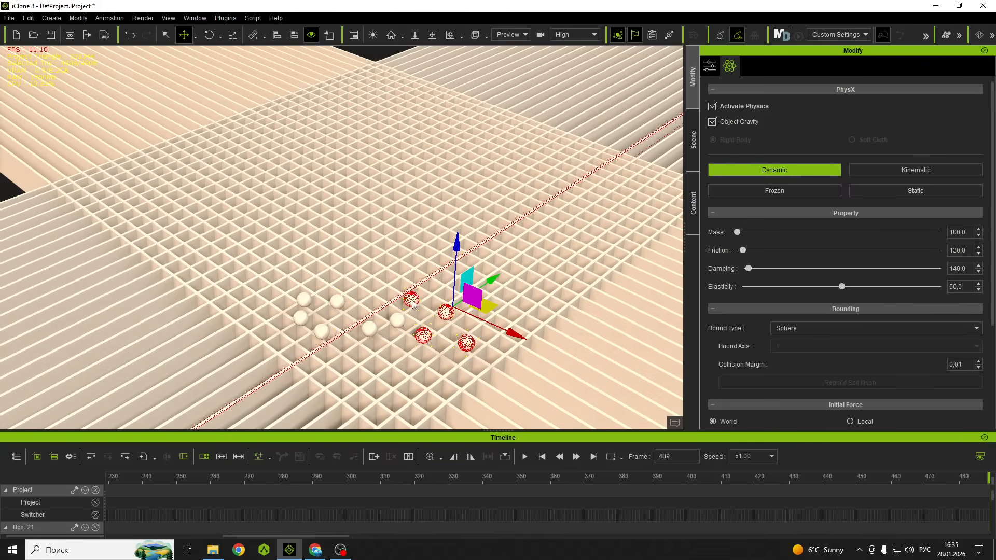
pyautogui.keyDown('ctrl'); pyautogui.moveTo(413, 306); pyautogui.dragTo(321, 337); pyautogui.keyUp('ctrl')
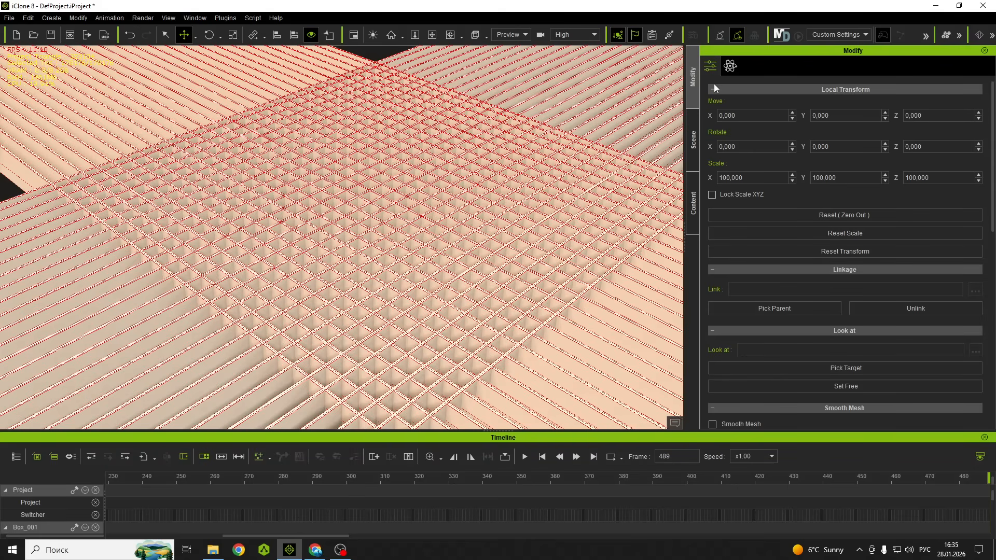
# Step: Review the physics settings of the planks and of Ball_147, and select the remaining balls through Ball_268
pyautogui.click(730, 65)
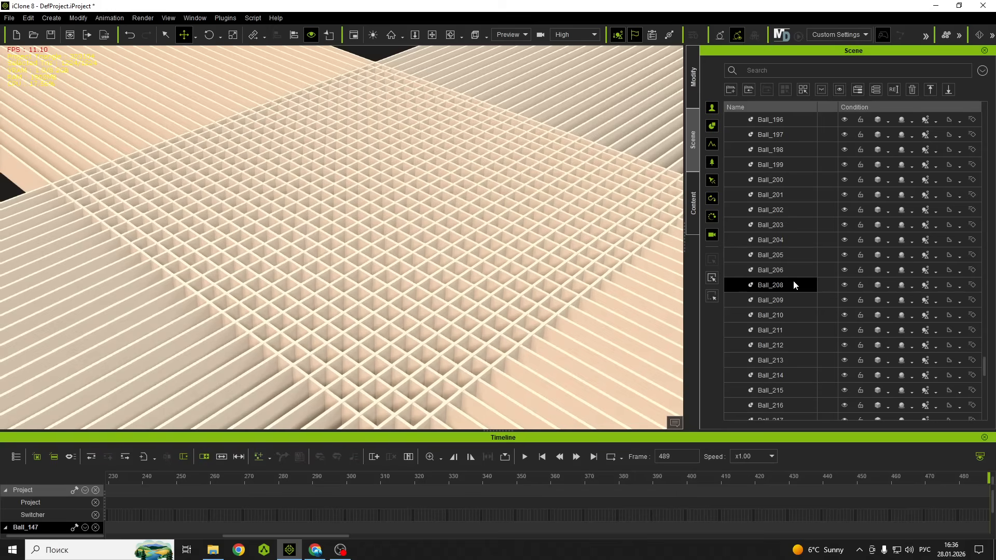
pyautogui.click(980, 457)
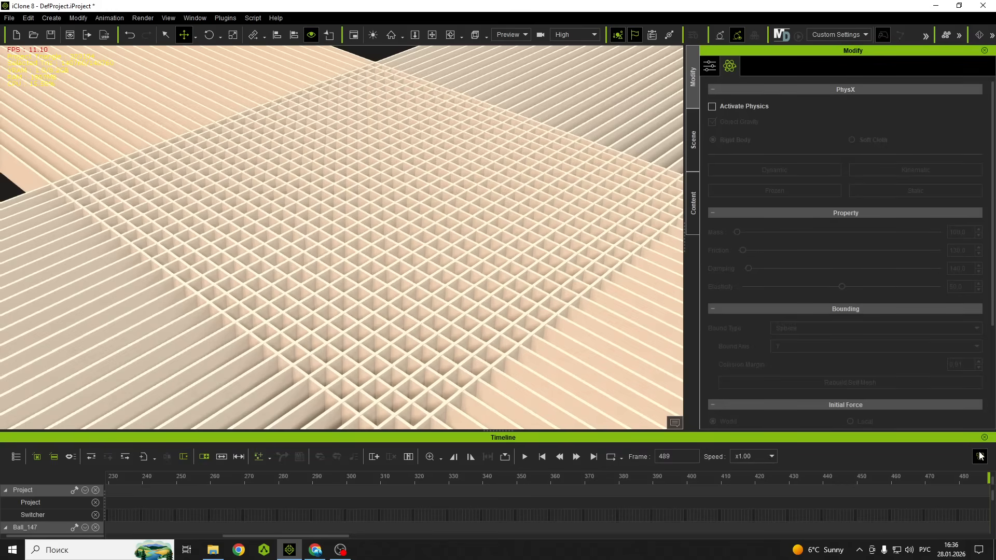
pyautogui.click(980, 456)
pyautogui.click(190, 403)
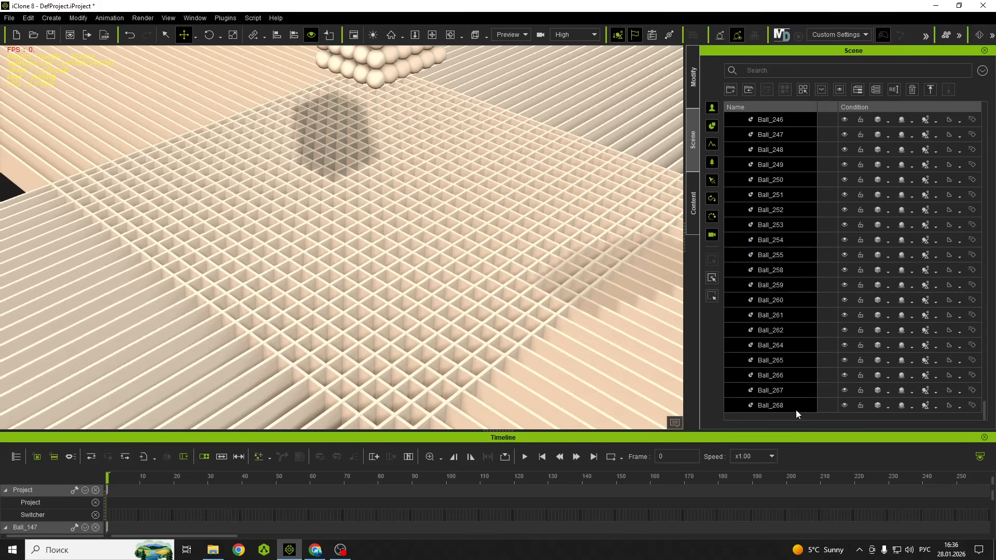
pyautogui.click(796, 409)
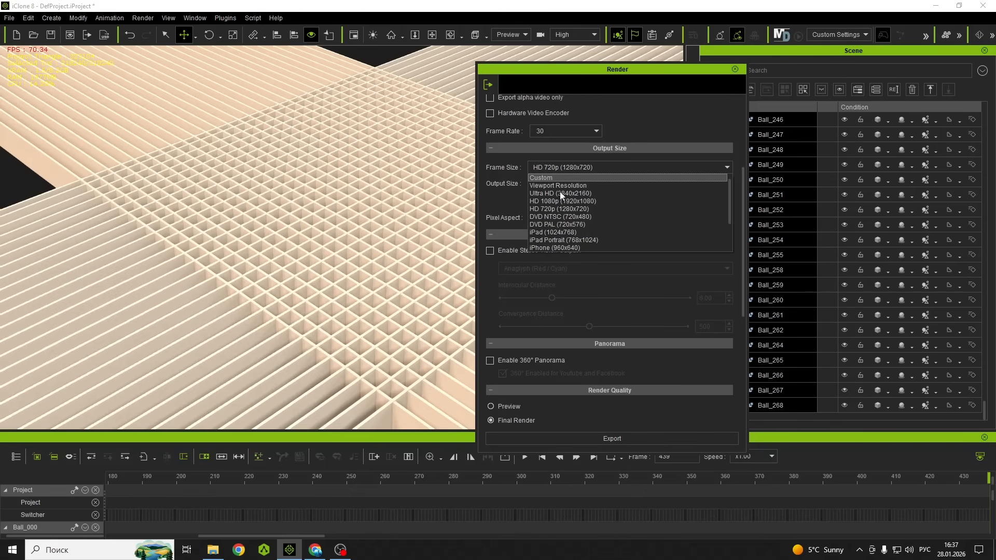
# Step: Set the render frame size to HD 1080p and change the output width to 1080 for a vertical frame
pyautogui.click(560, 201)
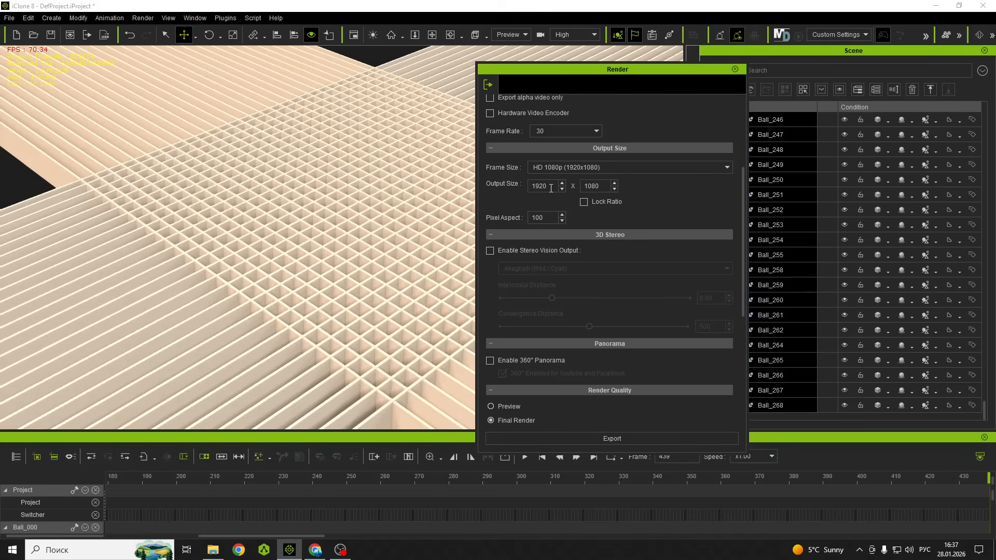
pyautogui.write('1080')
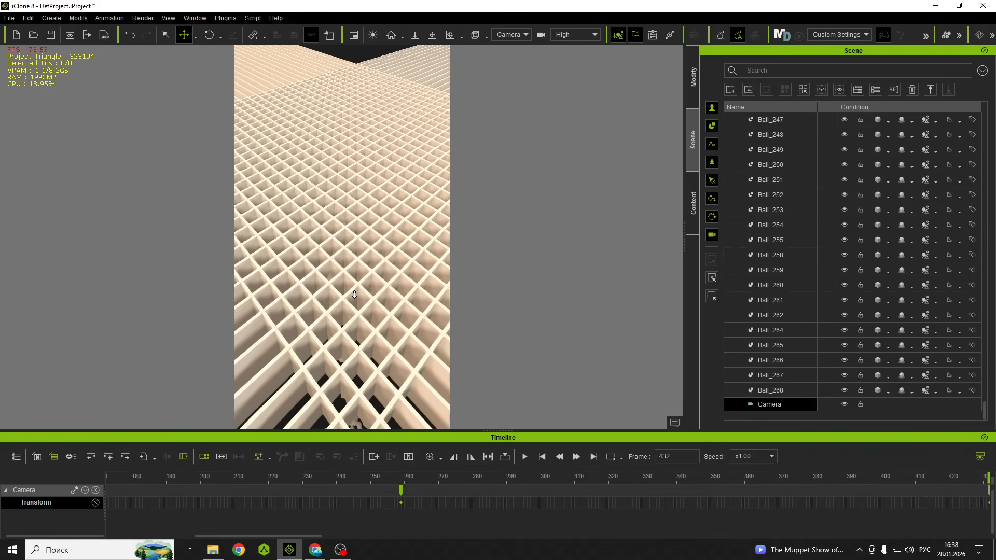
# Step: Play back the falling-ball simulation through the keyframed camera in the vertical frame
pyautogui.press('space')
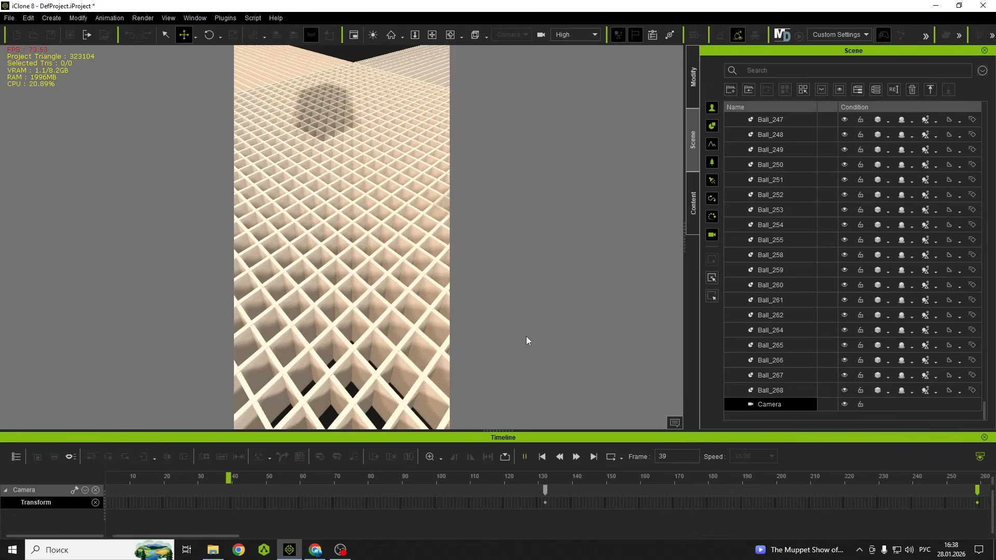